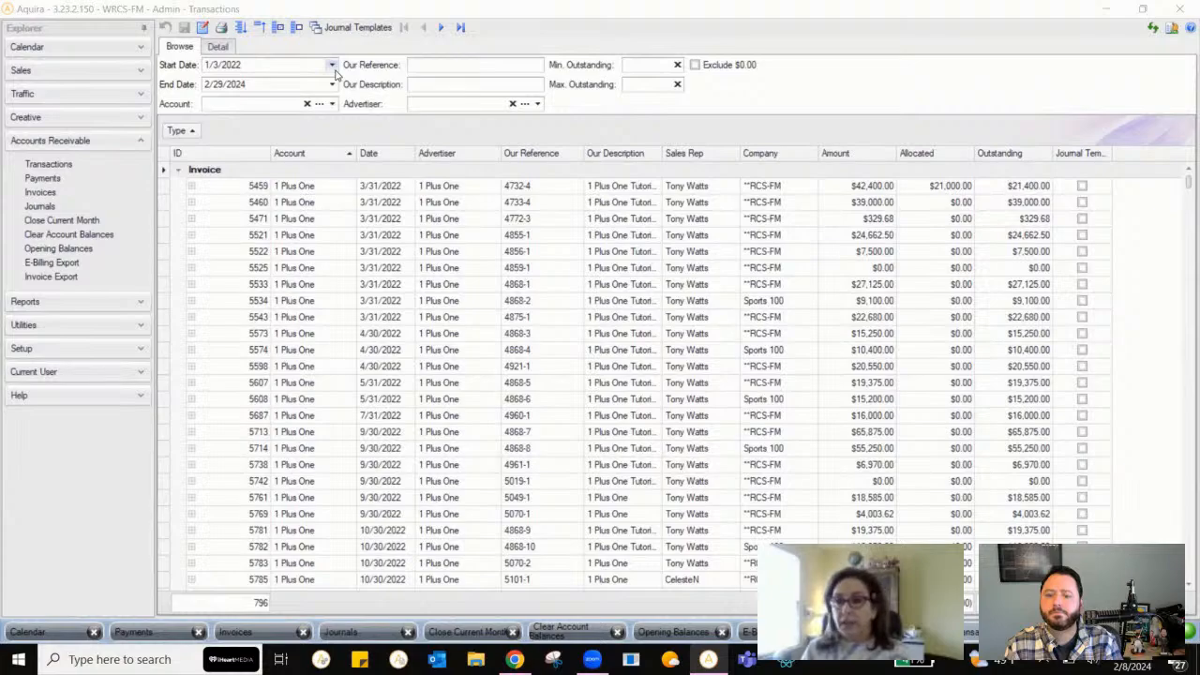
Set the start date of the transactions list to 1/3/2022 using its calendar
left_click(331, 66)
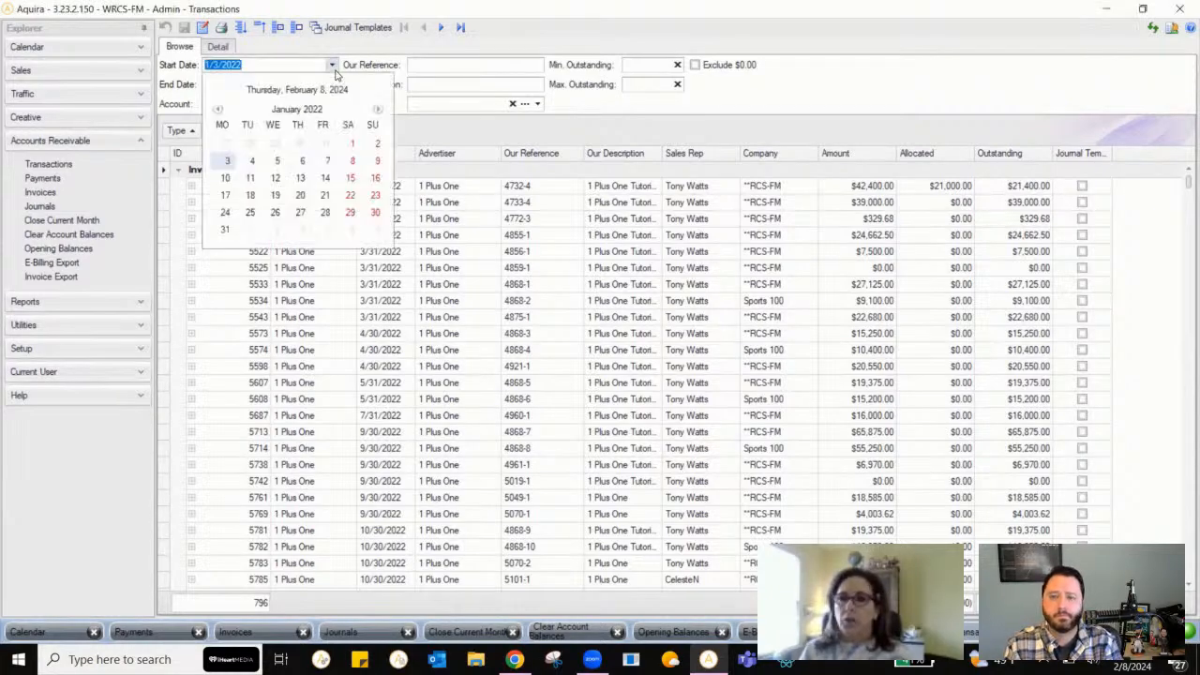
left_click(306, 111)
left_click(297, 112)
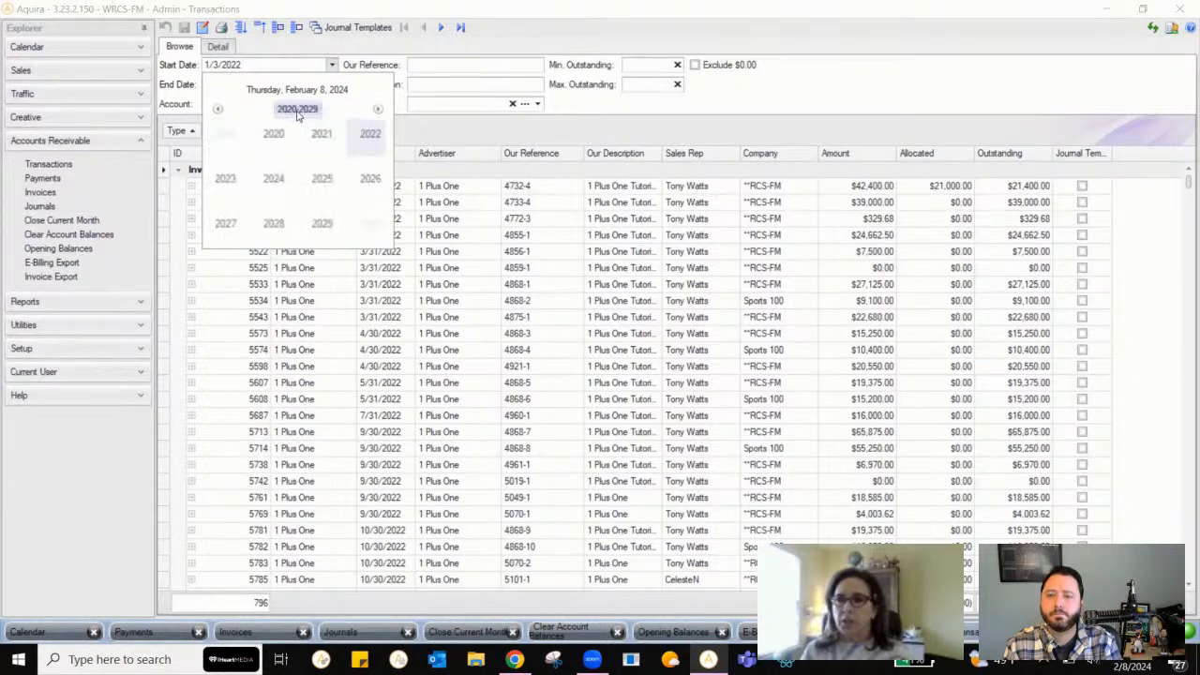
left_click(373, 143)
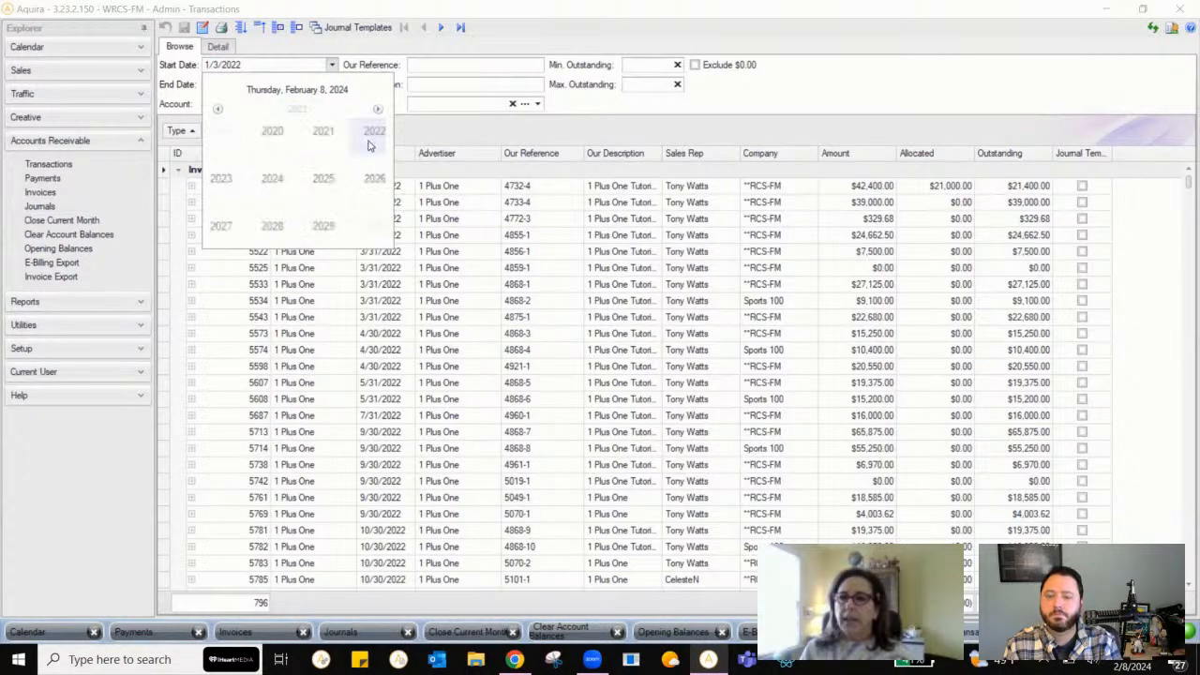
left_click(241, 155)
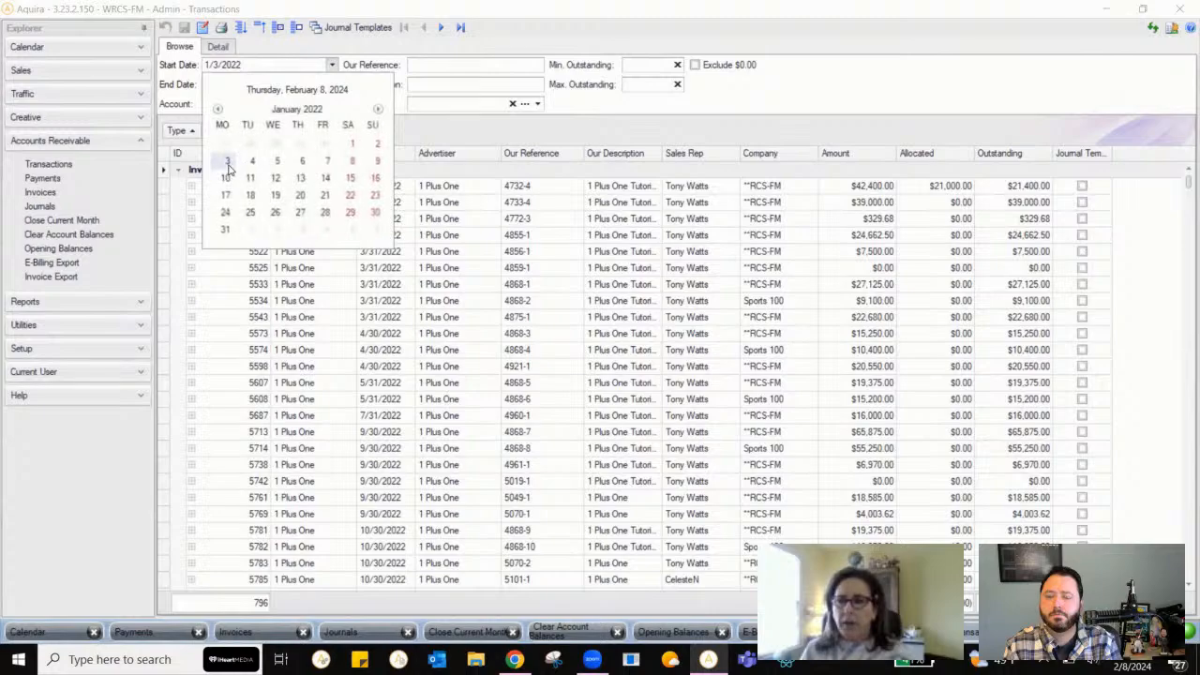
left_click(228, 163)
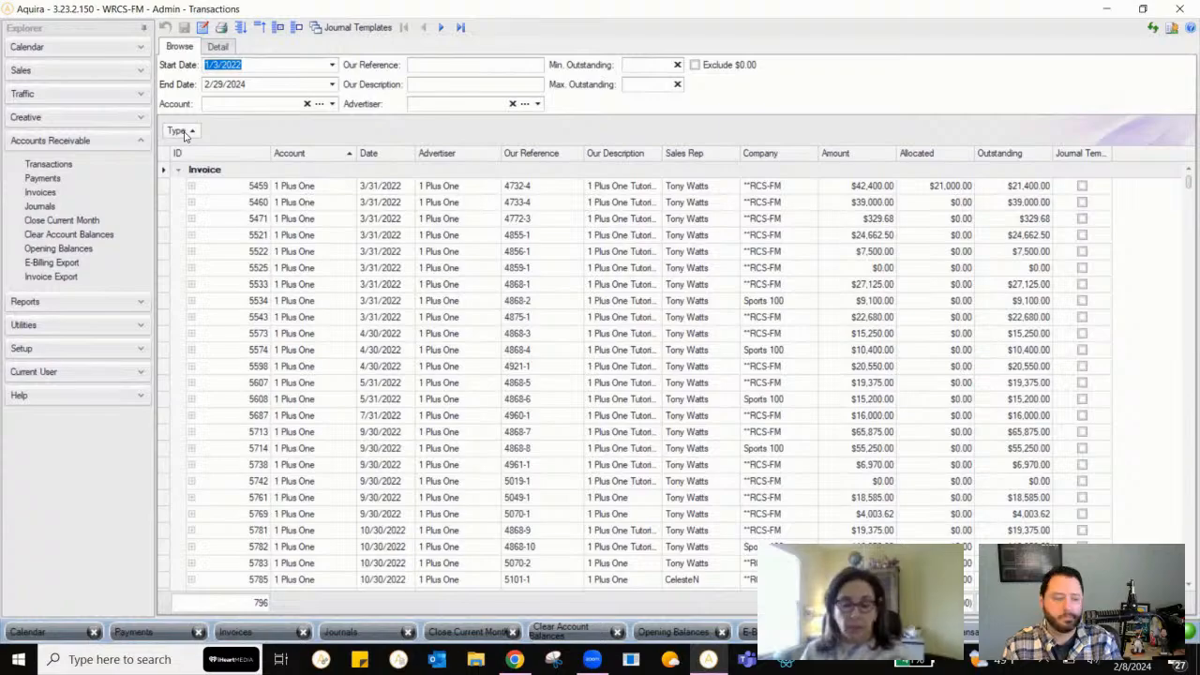
Ungroup the transactions by making Type a regular column, then group them by Type again and expand all groups
left_click_drag(184, 134, 229, 155)
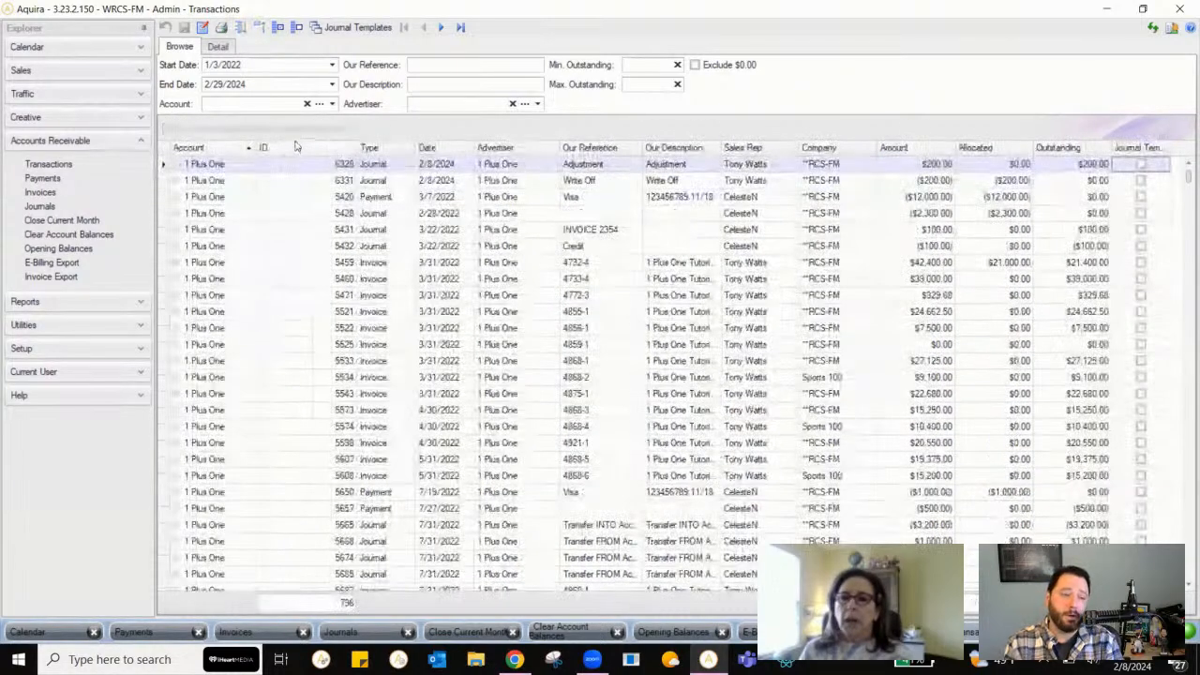
left_click_drag(375, 152, 180, 131)
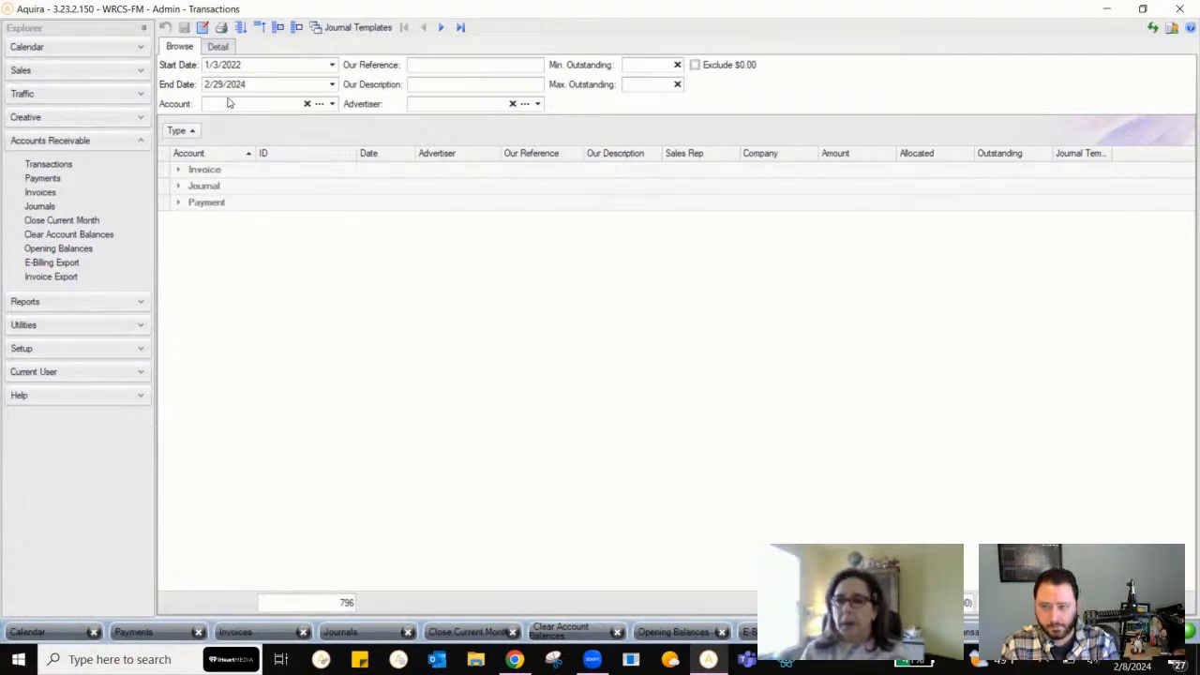
left_click(240, 28)
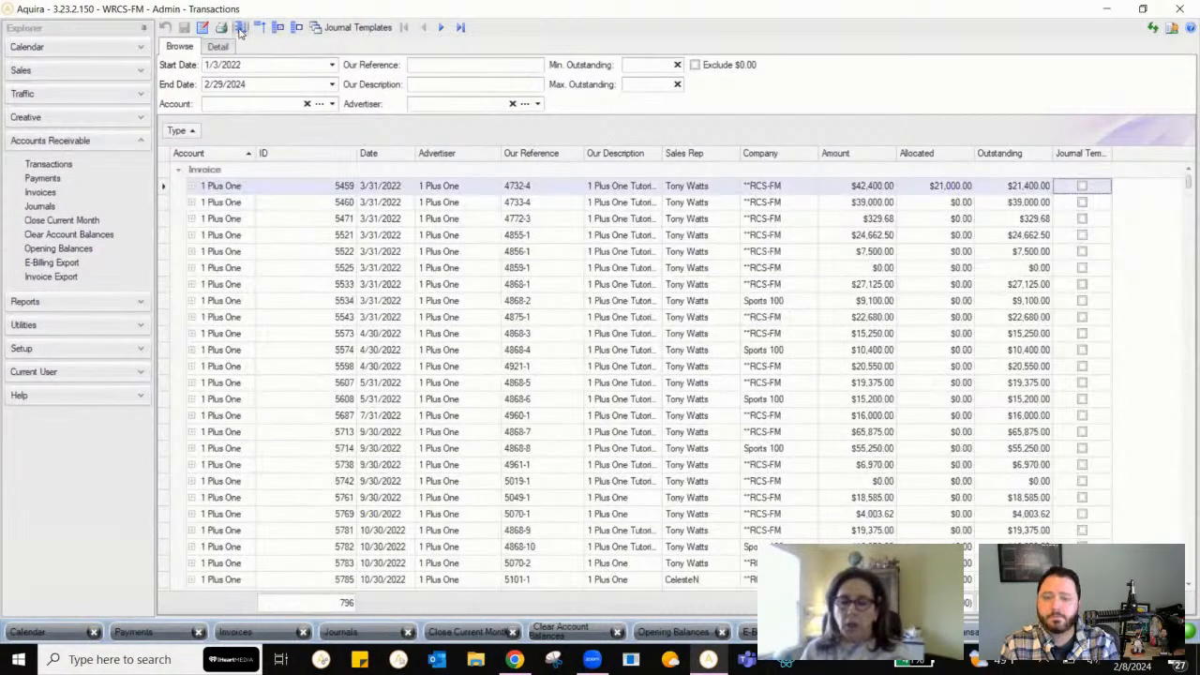
Filter the transactions by the Candy Box account
left_click(332, 104)
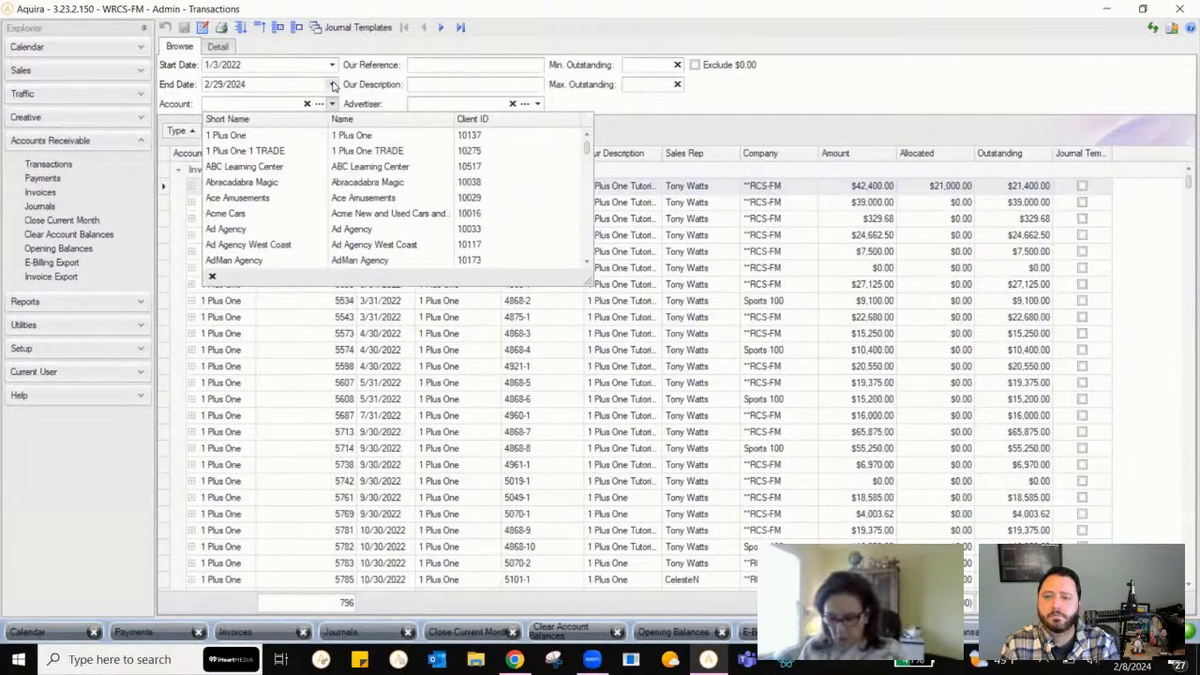
type("can")
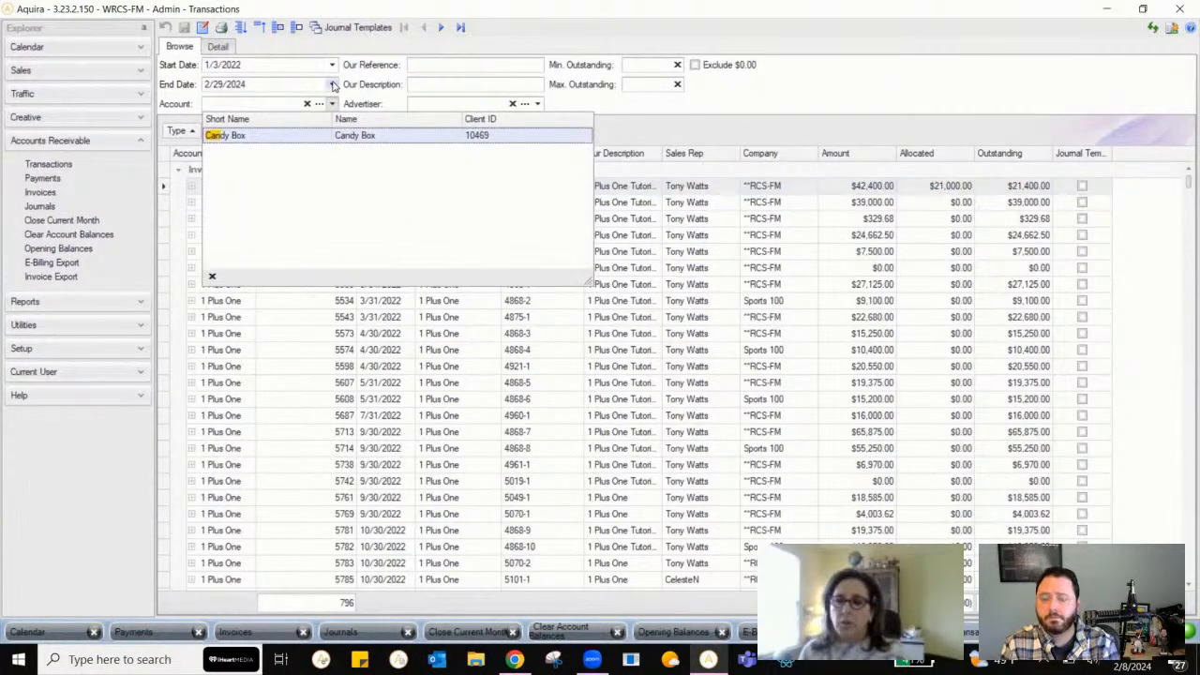
key("Return")
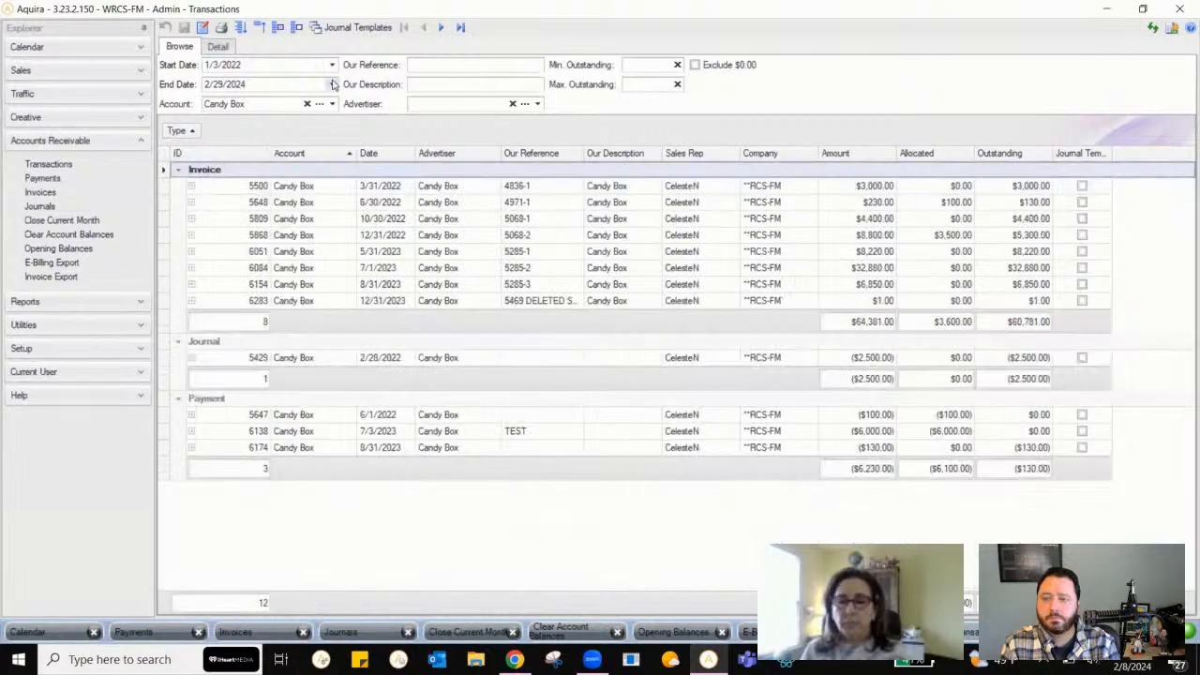
left_click(459, 108)
left_click(459, 107)
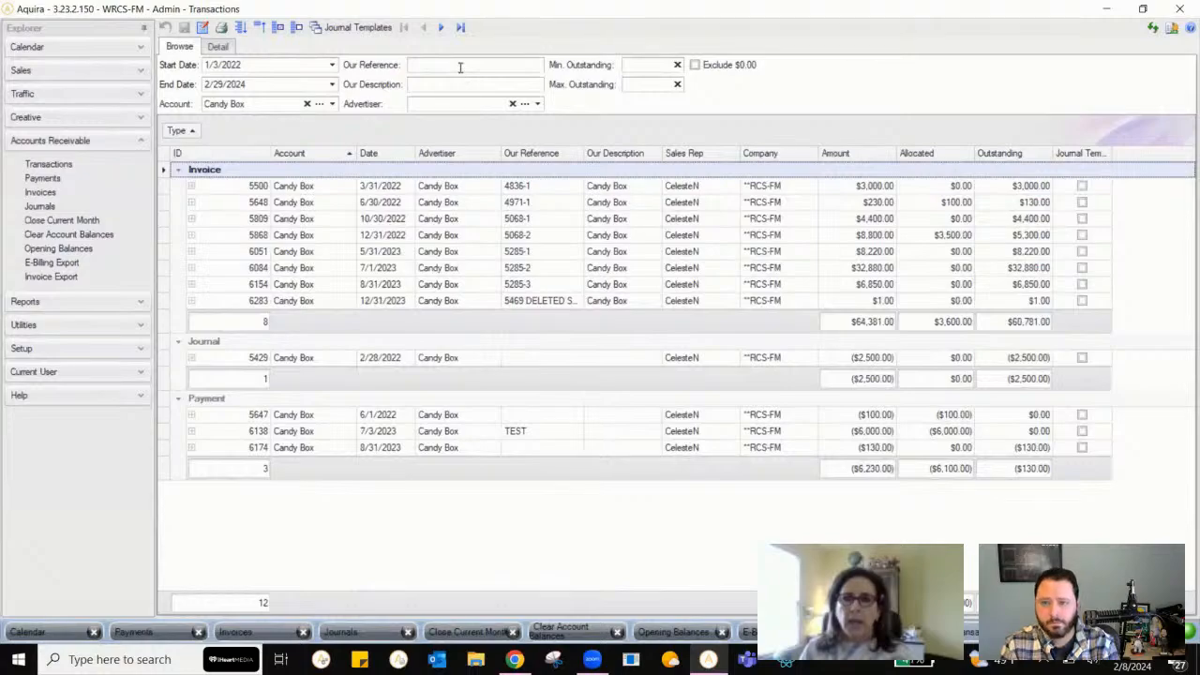
Filter the transactions by our reference 4836, then clear that filter
left_click(459, 68)
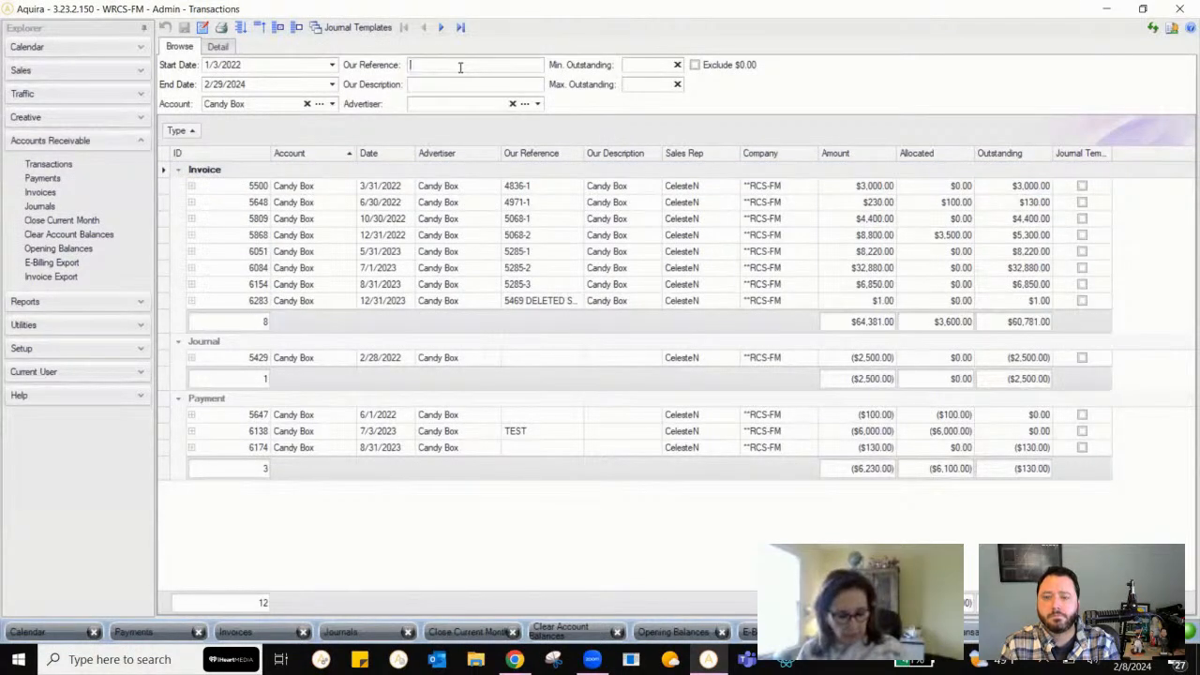
type("4836")
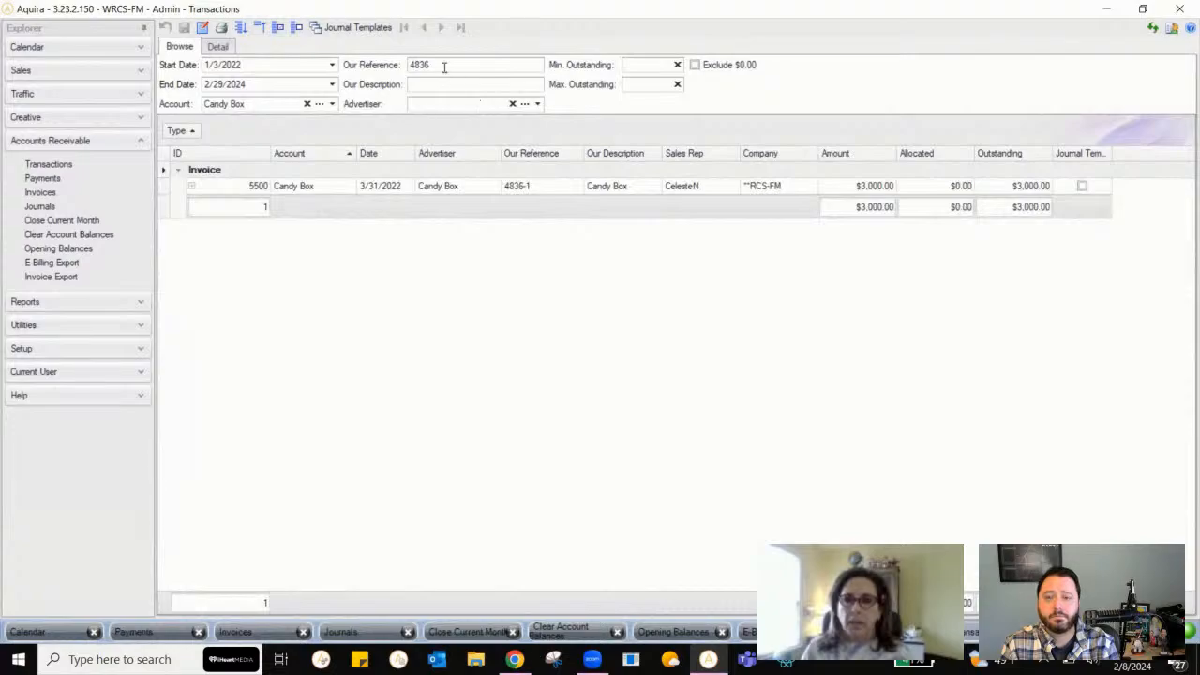
left_click_drag(441, 66, 362, 56)
key("BackSpace")
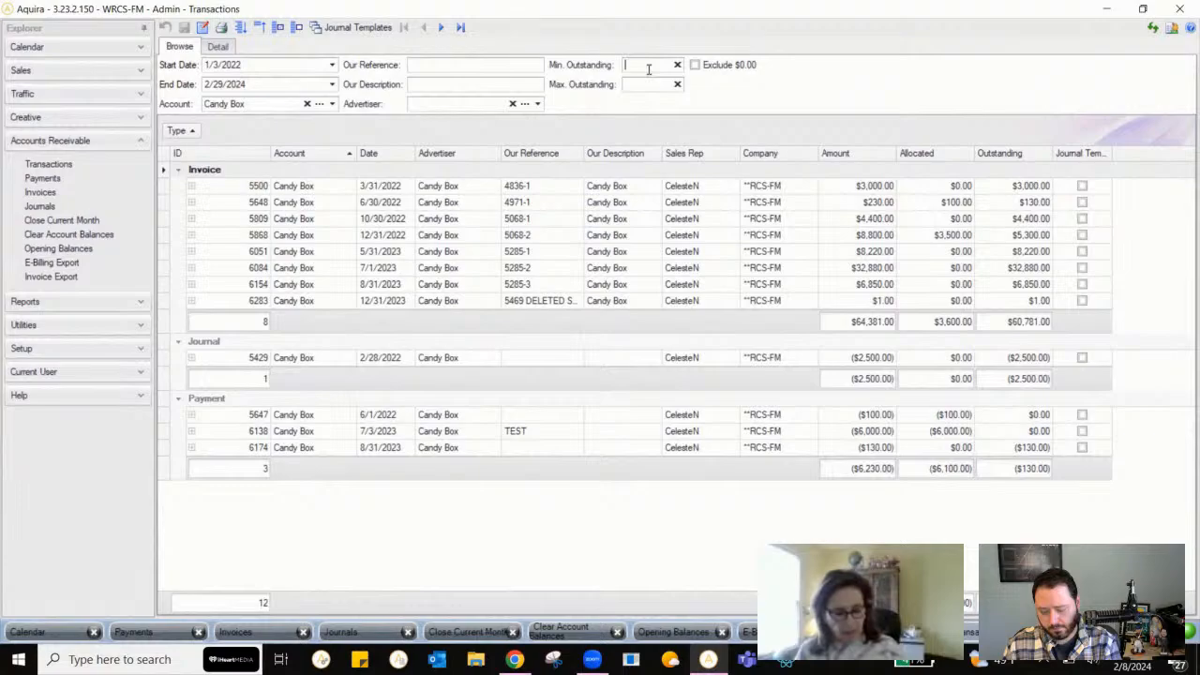
Filter for outstanding amounts between a $5,000 minimum and a $10,000 maximum, then clear both limits
type("5000")
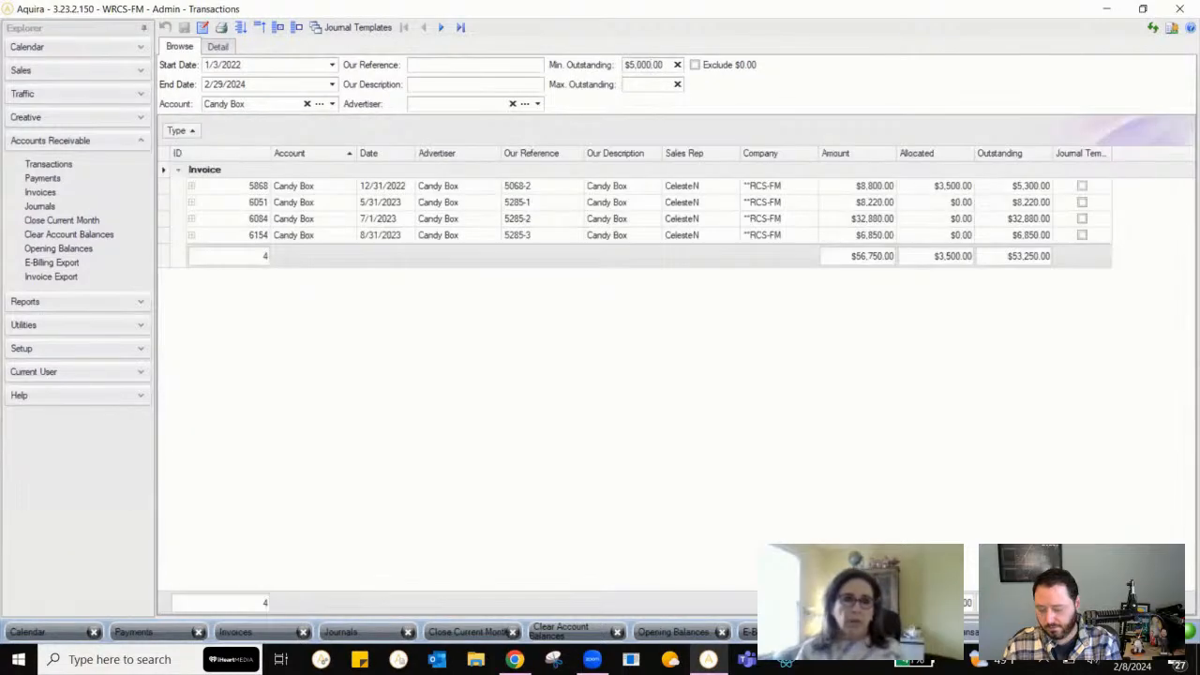
left_click(656, 86)
type("10,000")
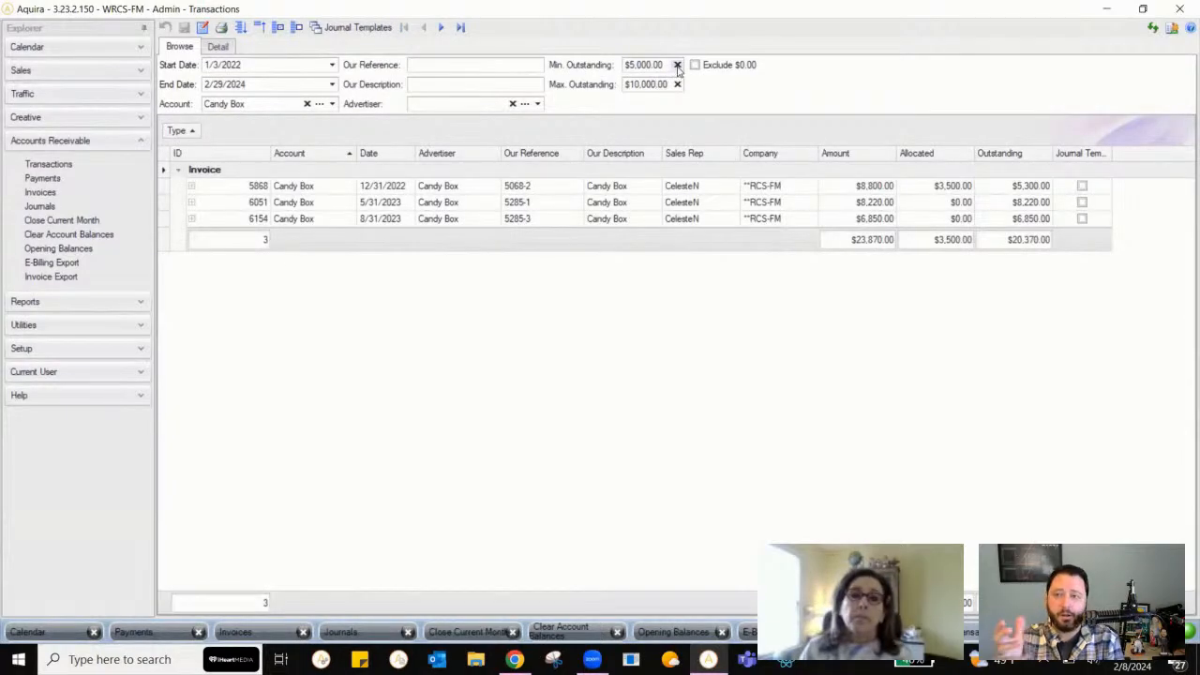
left_click(677, 65)
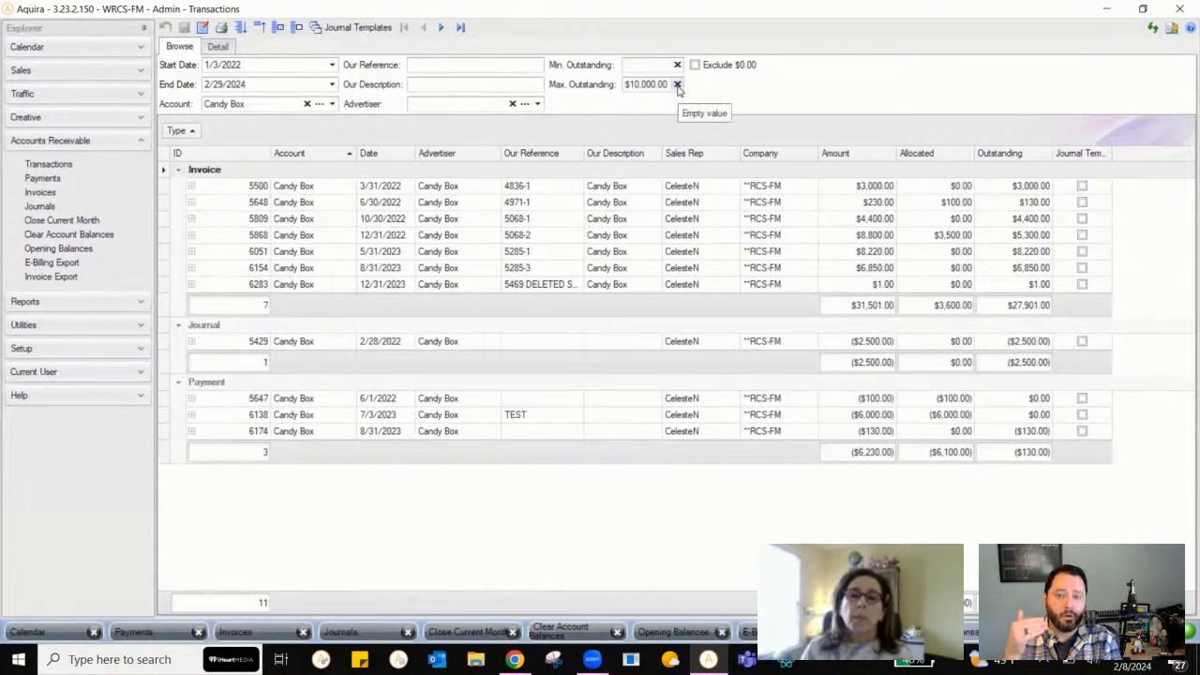
left_click(677, 84)
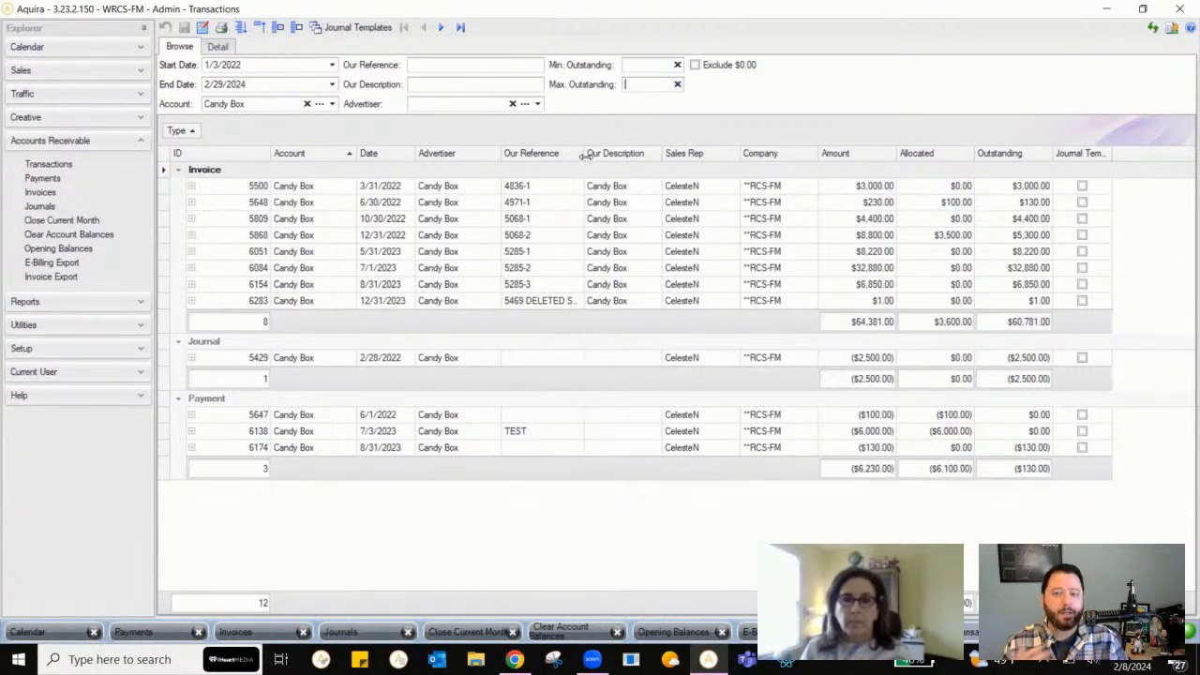
Widen the Our Reference column, and exclude $0.00 transactions from the list before including them again
left_click_drag(584, 156, 609, 158)
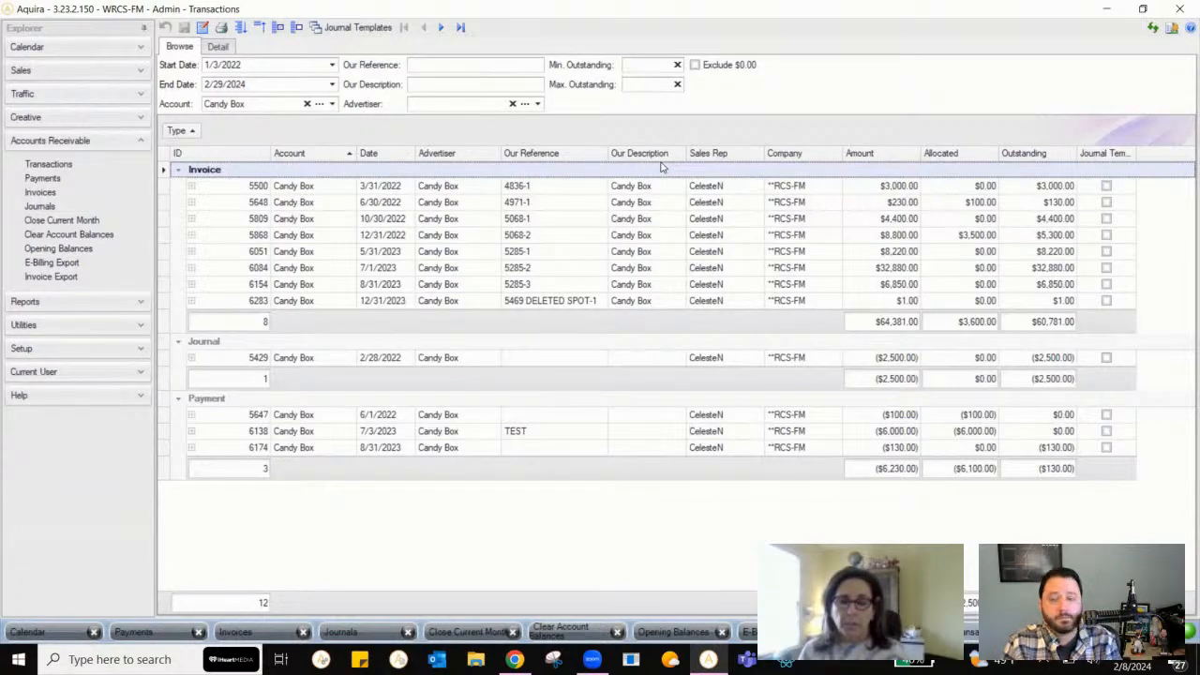
left_click(696, 66)
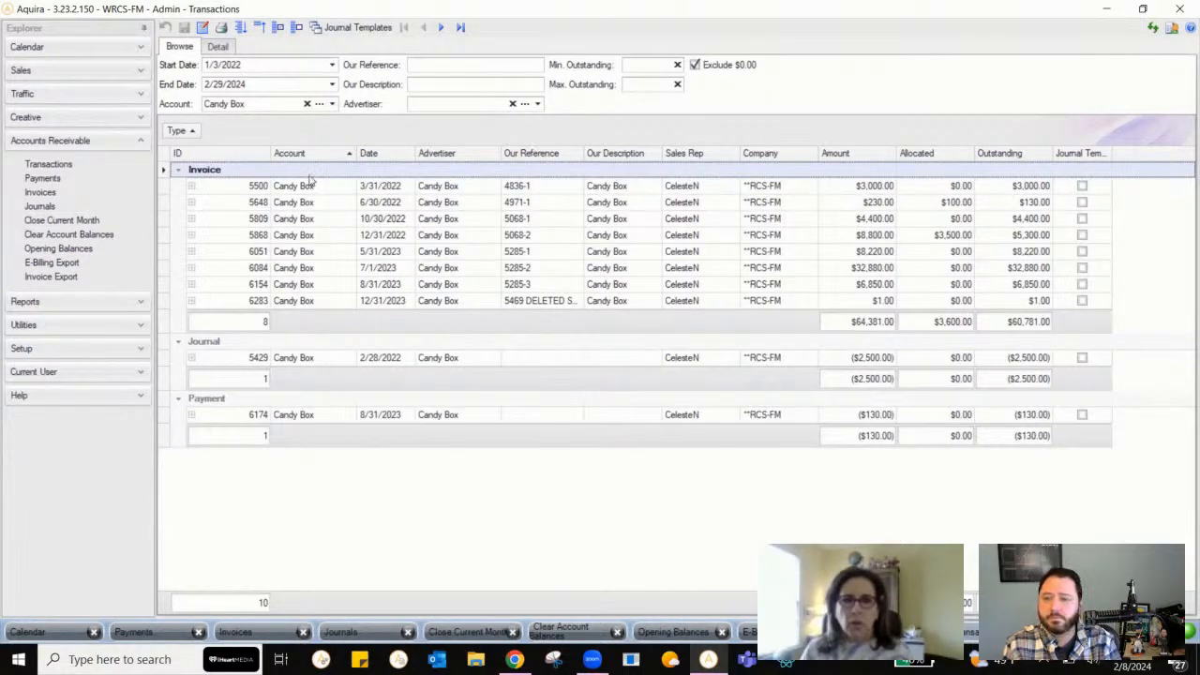
left_click(694, 65)
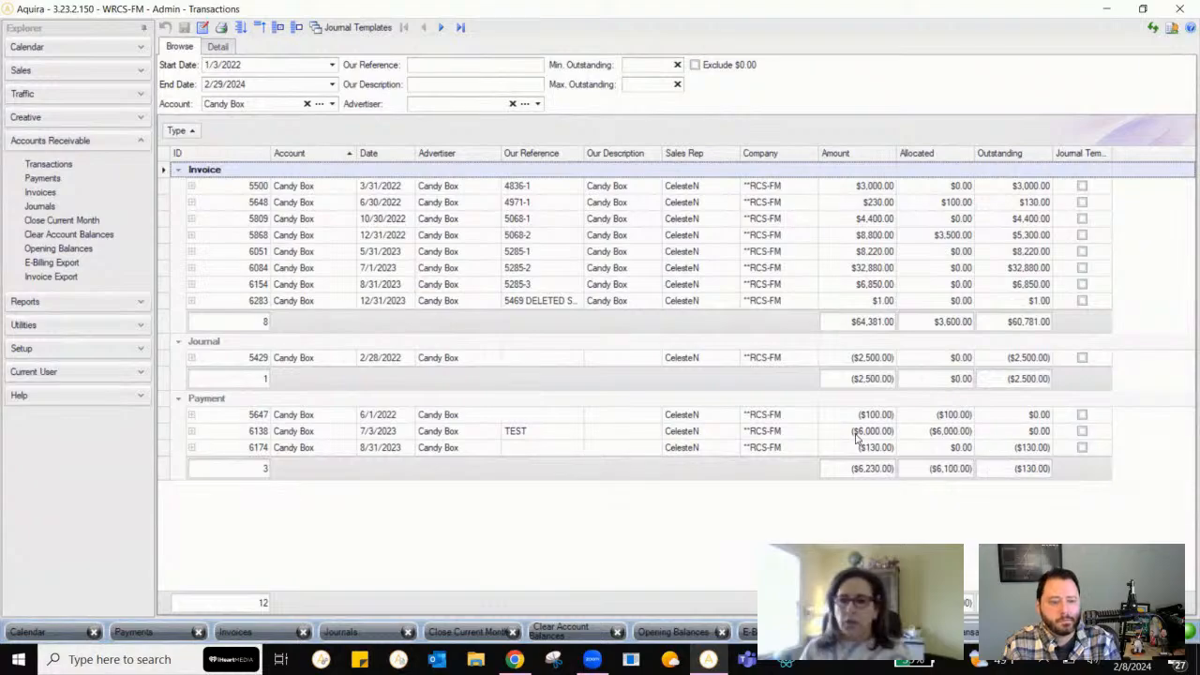
Expand and collapse the allocations of the $6,000 payment dated 7/3/2023, then open that payment's details
left_click(190, 432)
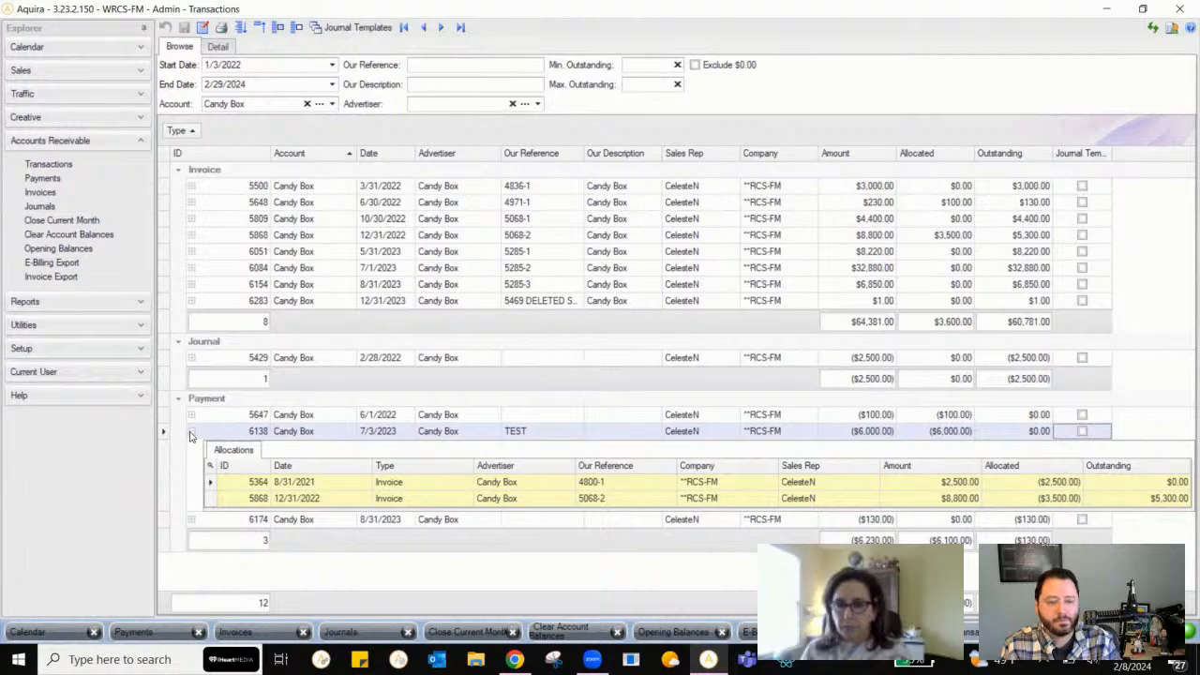
left_click(191, 432)
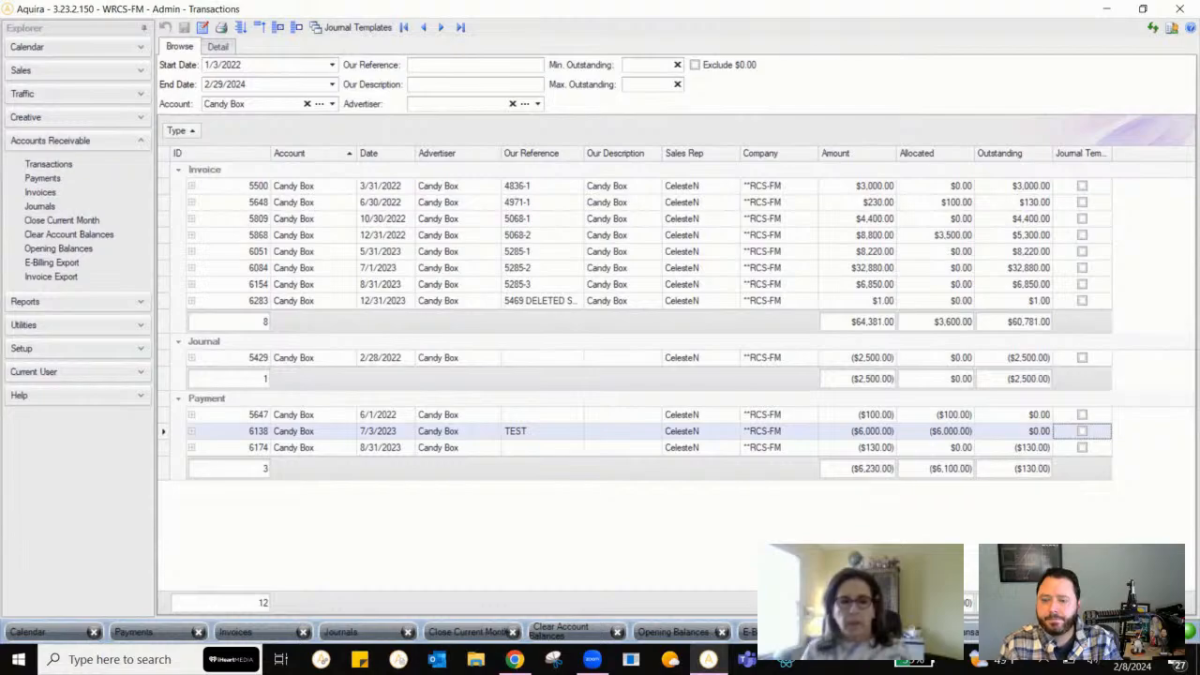
double_click(298, 435)
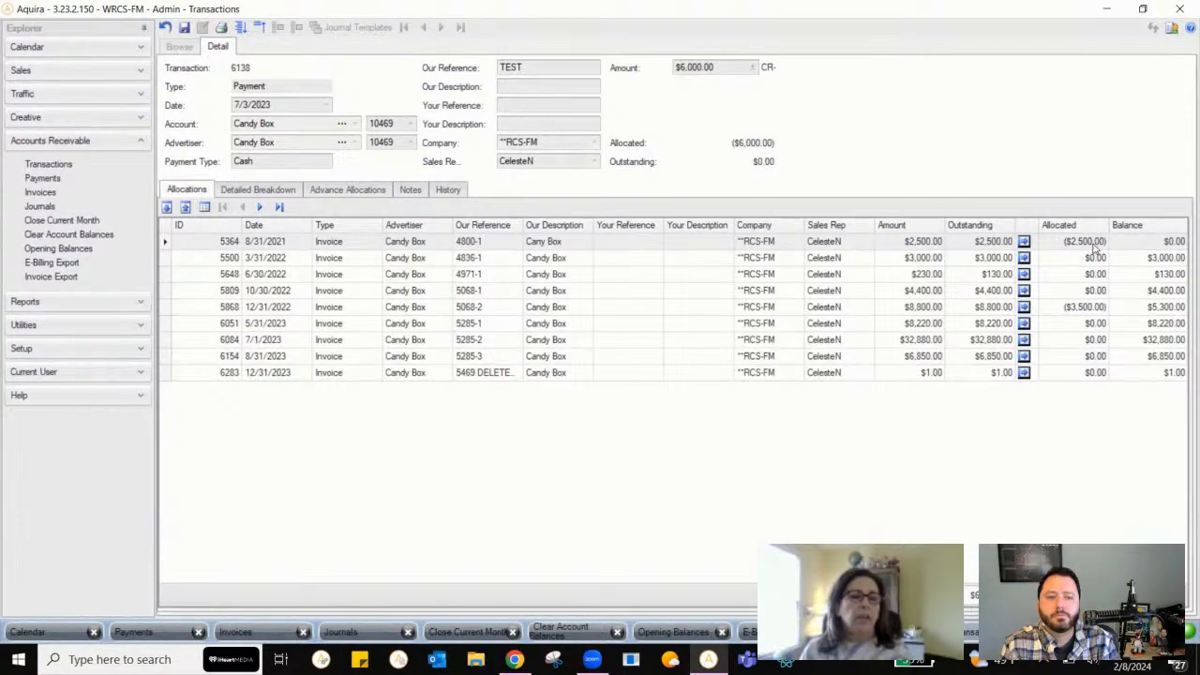
Deallocate the payment from its invoices and try to allocate it to the 3/31/2022 invoice with reference 4836-1
left_click(1087, 307)
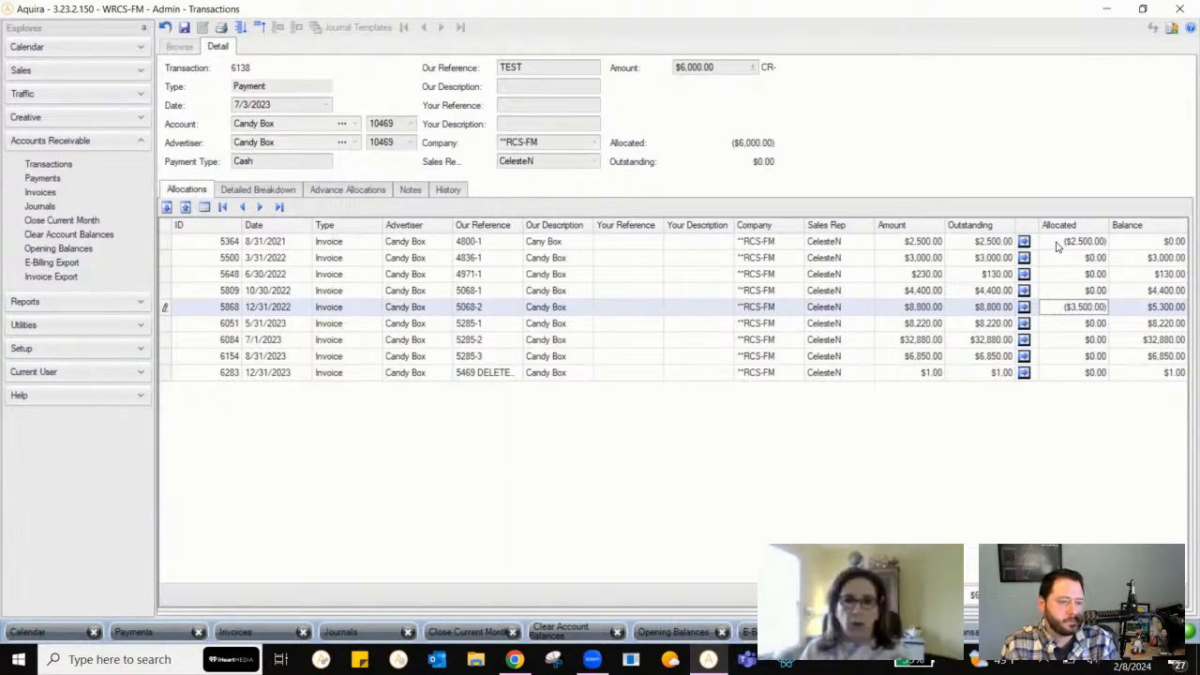
left_click(186, 209)
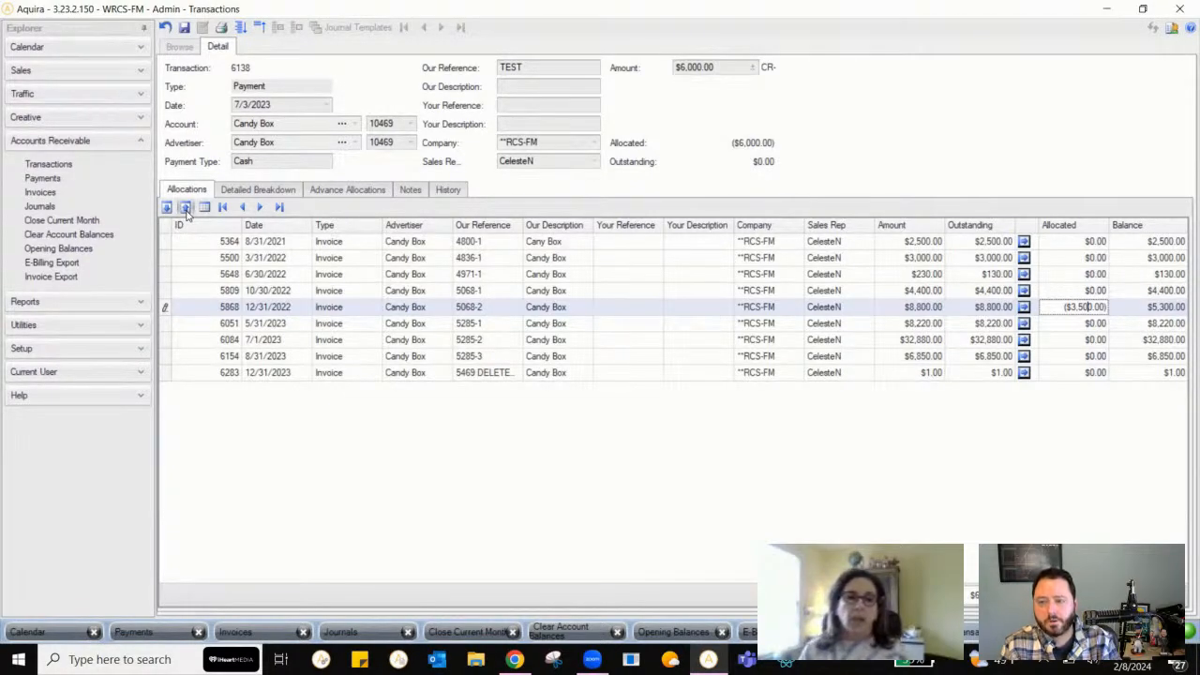
left_click(1024, 259)
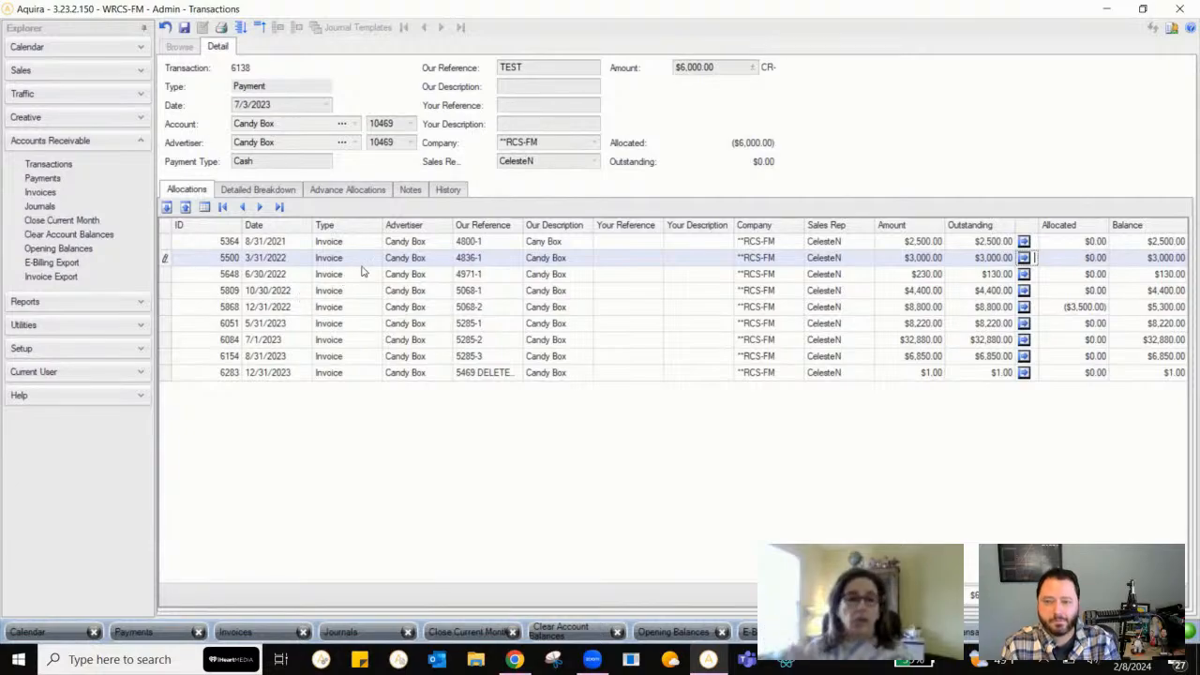
View the payment's advance allocations, then cancel editing and discard the allocation changes
left_click(345, 191)
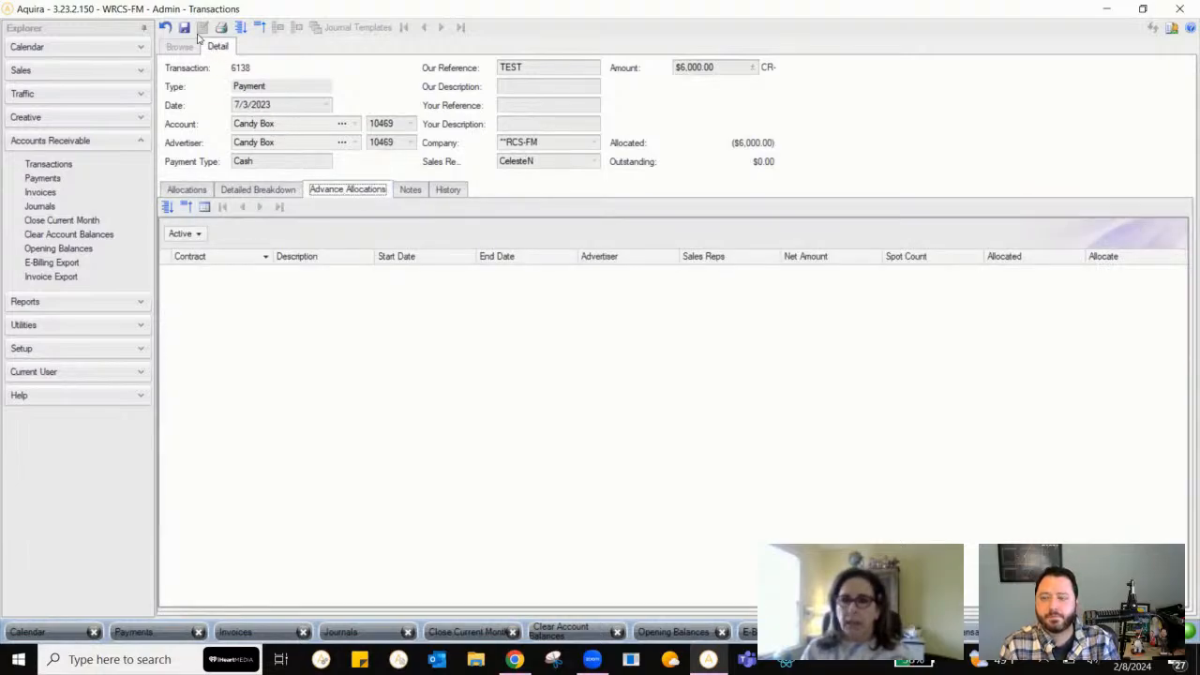
left_click(165, 27)
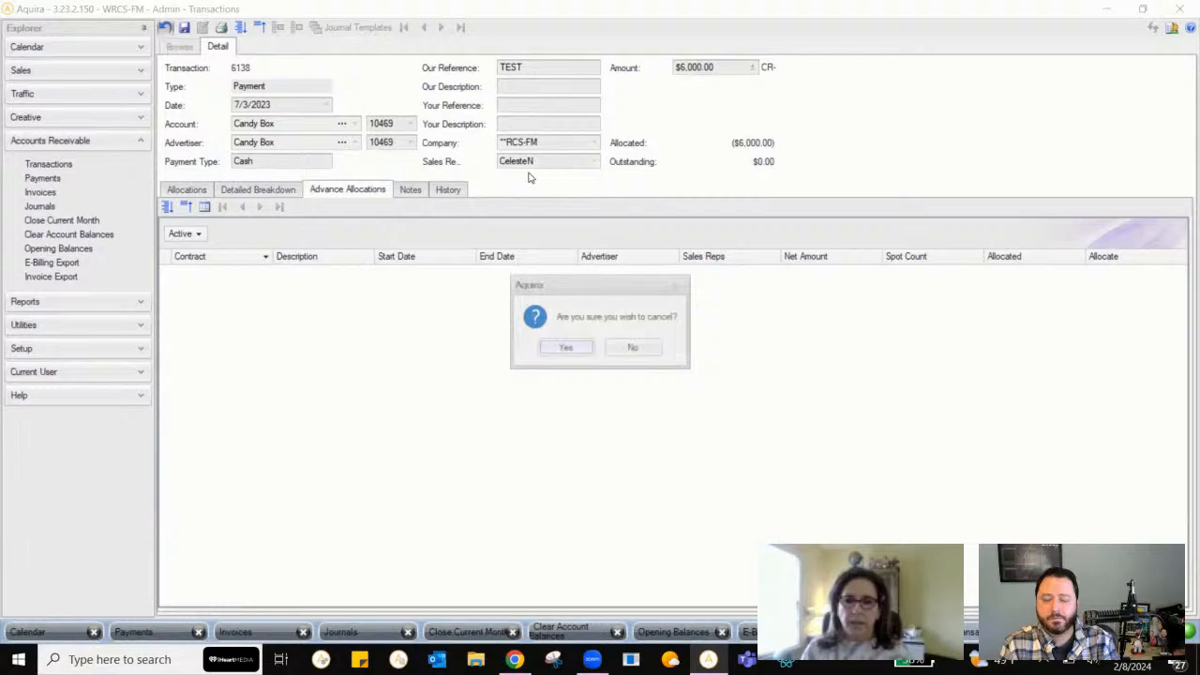
left_click(569, 348)
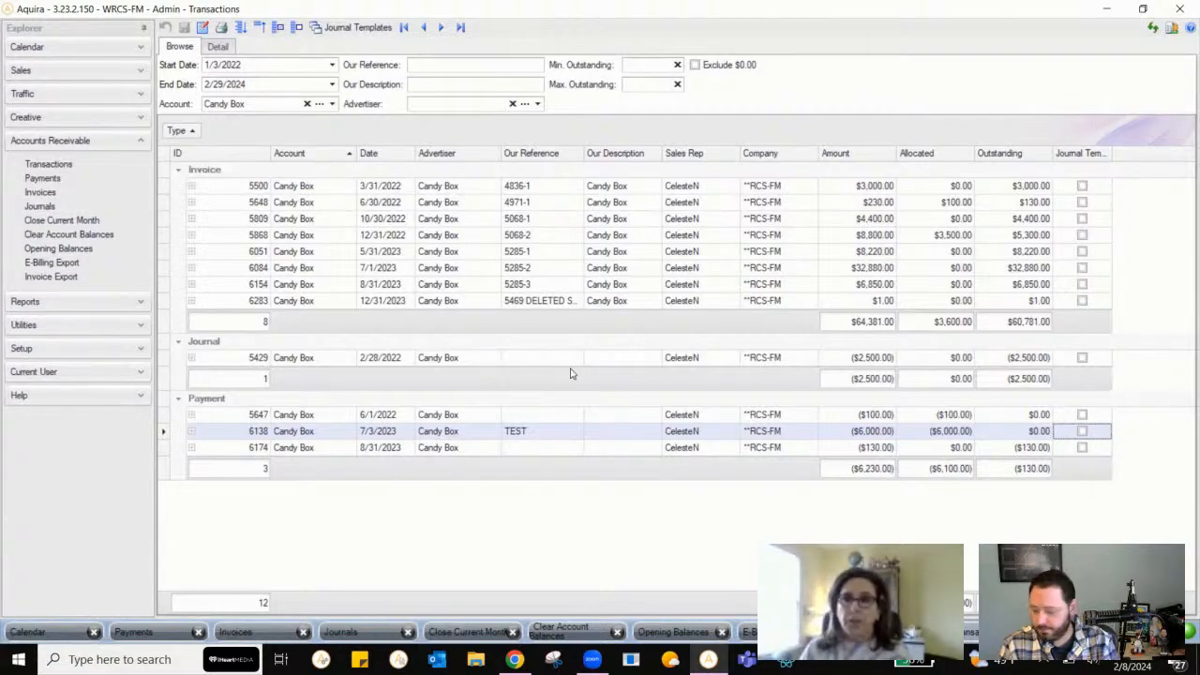
Start a new payment record and look ahead to March 2024 in its date calendar, keeping the date 2/8/2024
left_click(36, 180)
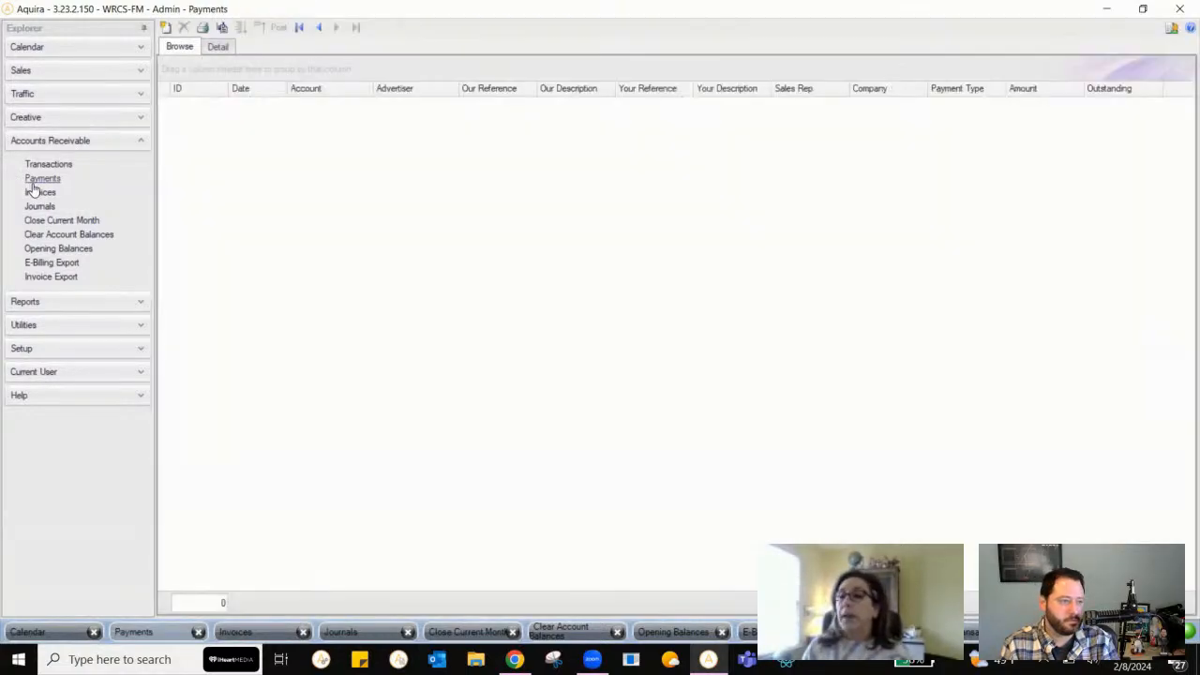
left_click(165, 29)
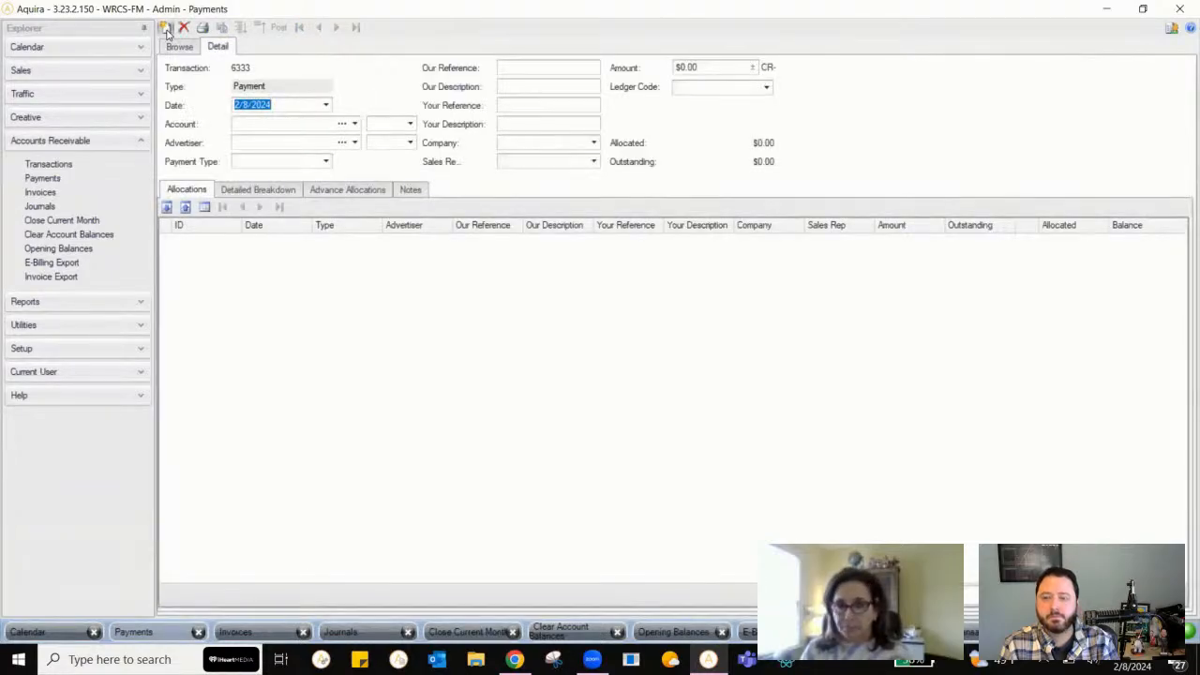
left_click(325, 106)
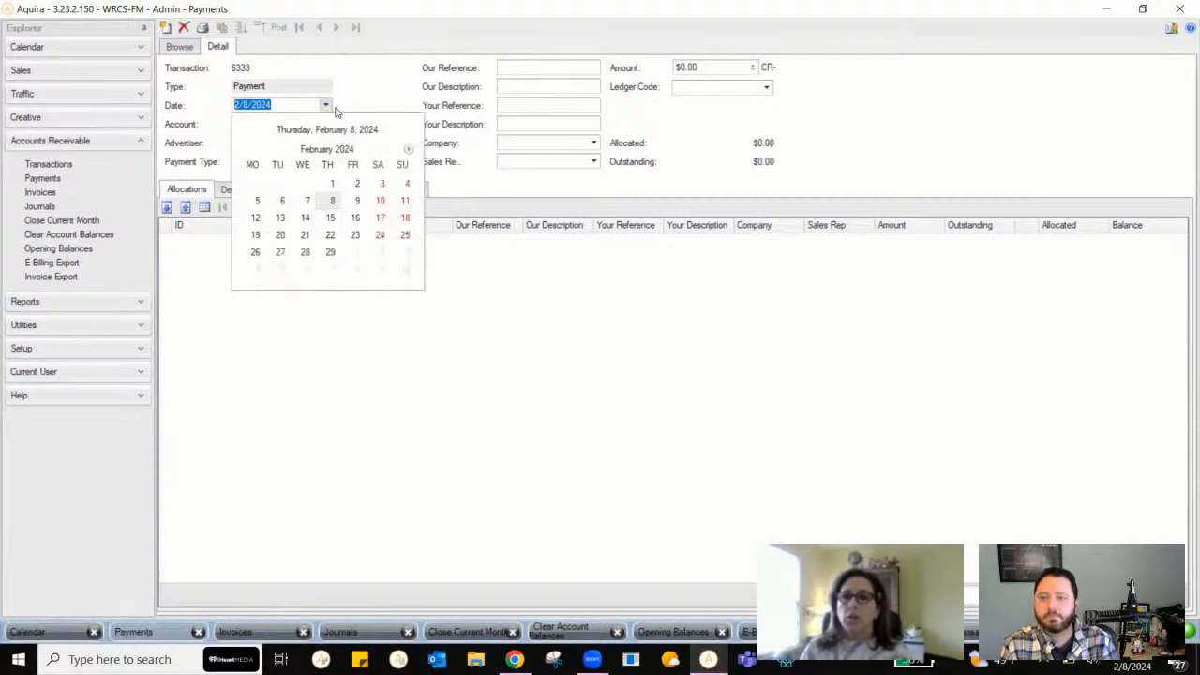
left_click(412, 151)
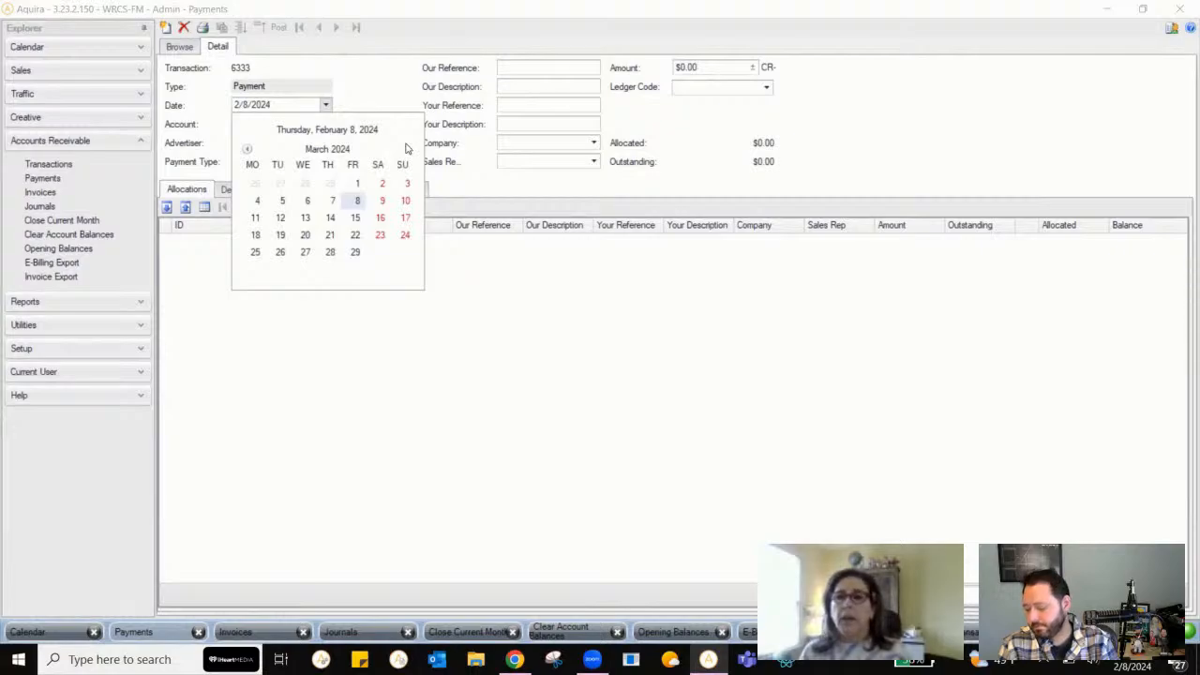
left_click(366, 108)
Set the new payment's account to Candy Box and its payment type to Check
left_click(354, 124)
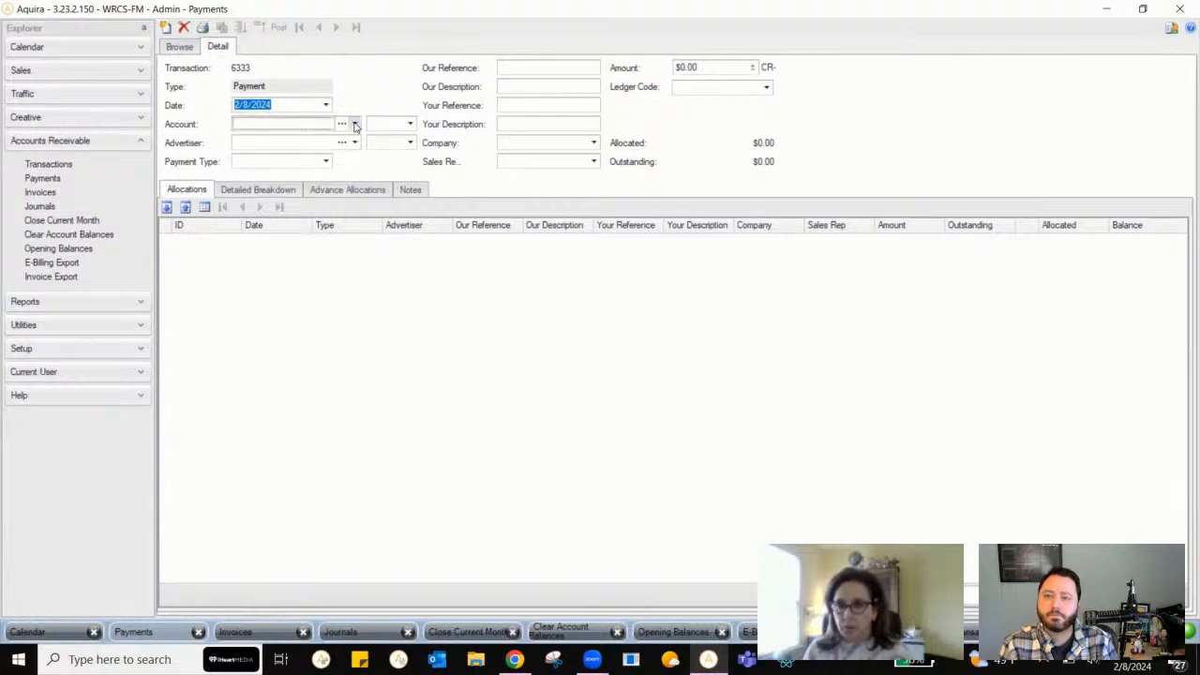
type("cand")
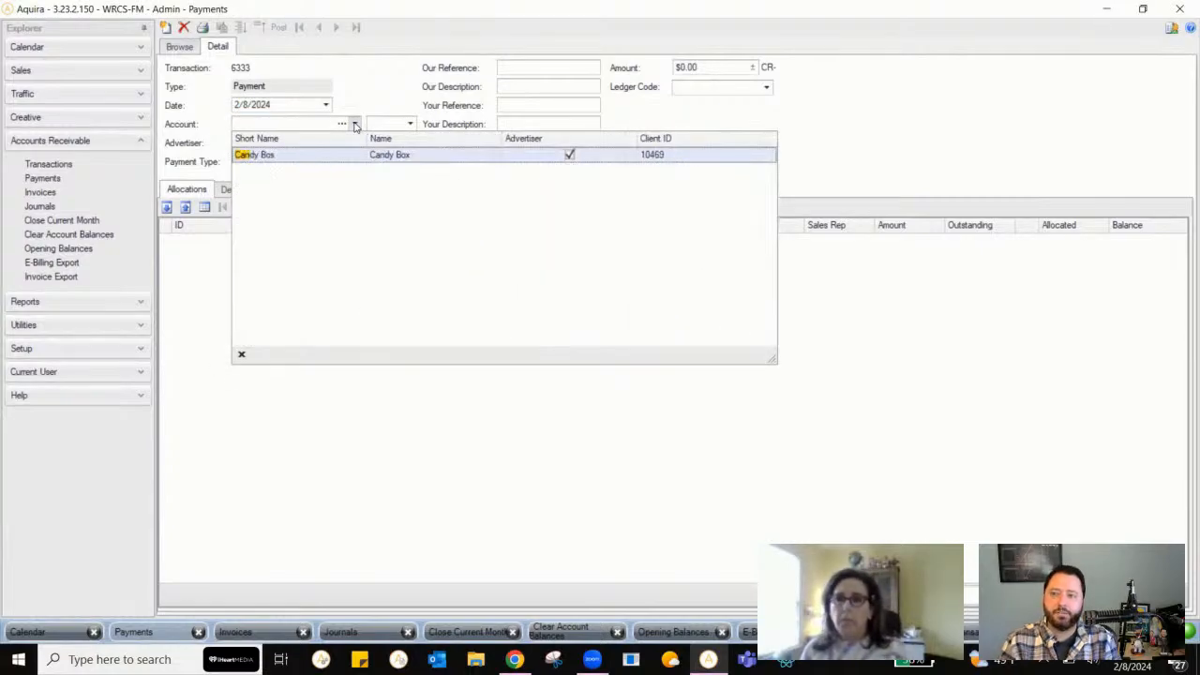
key("Return")
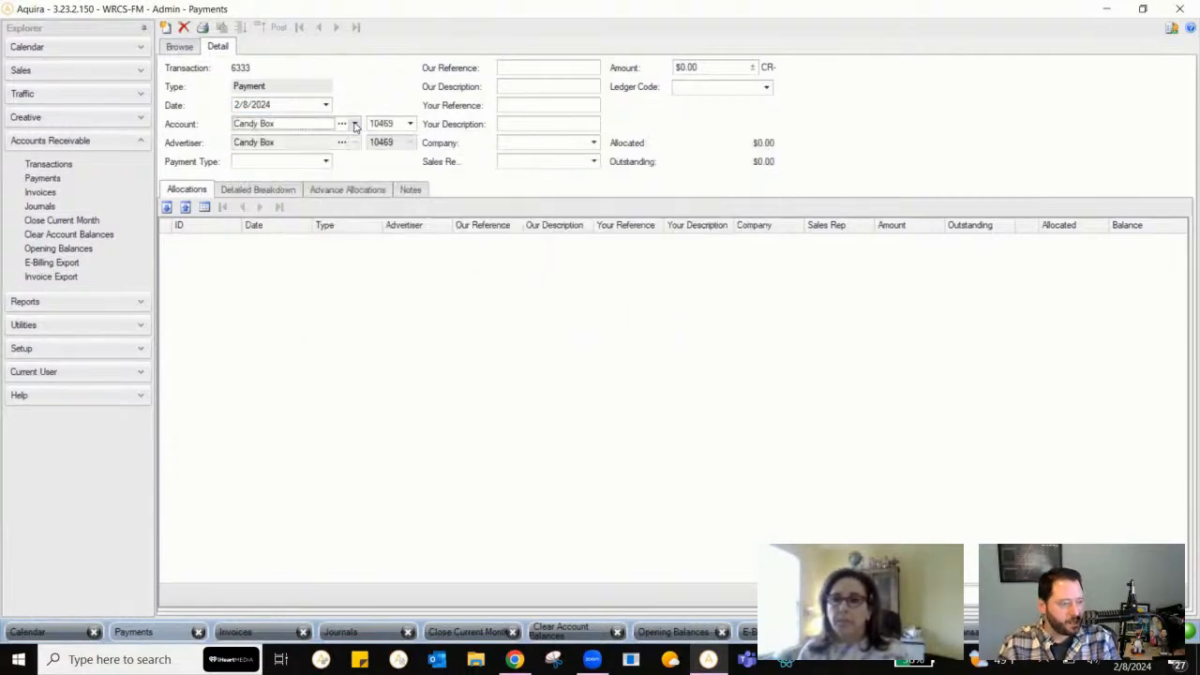
left_click(328, 164)
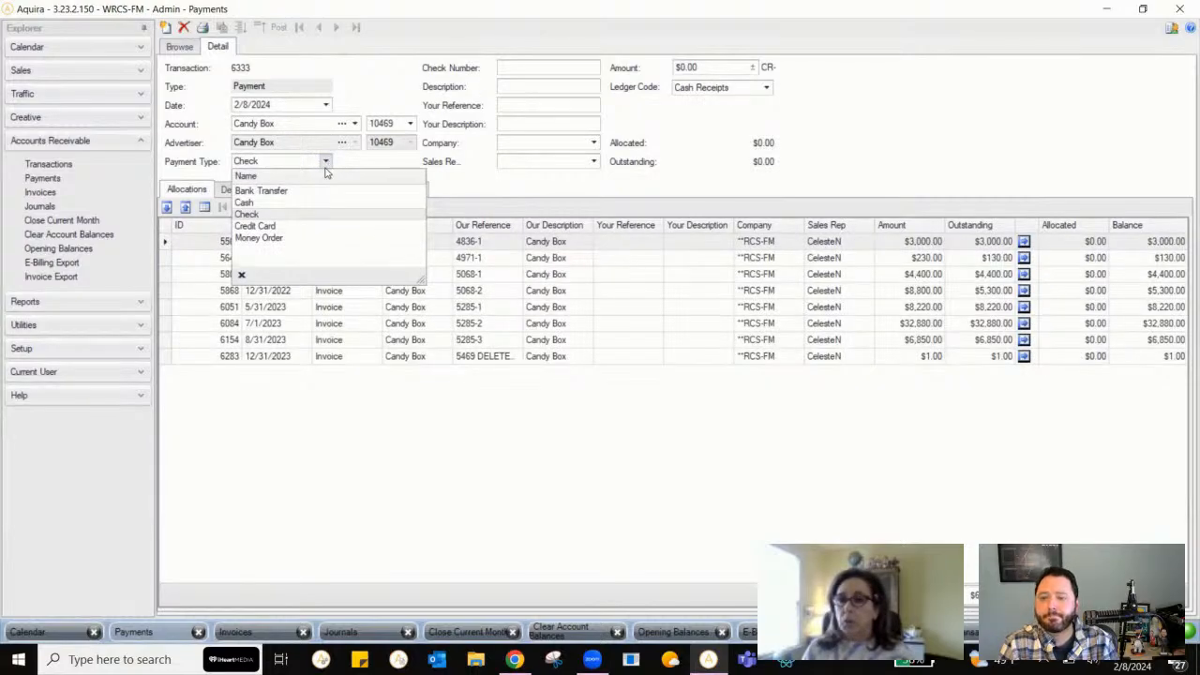
left_click(252, 216)
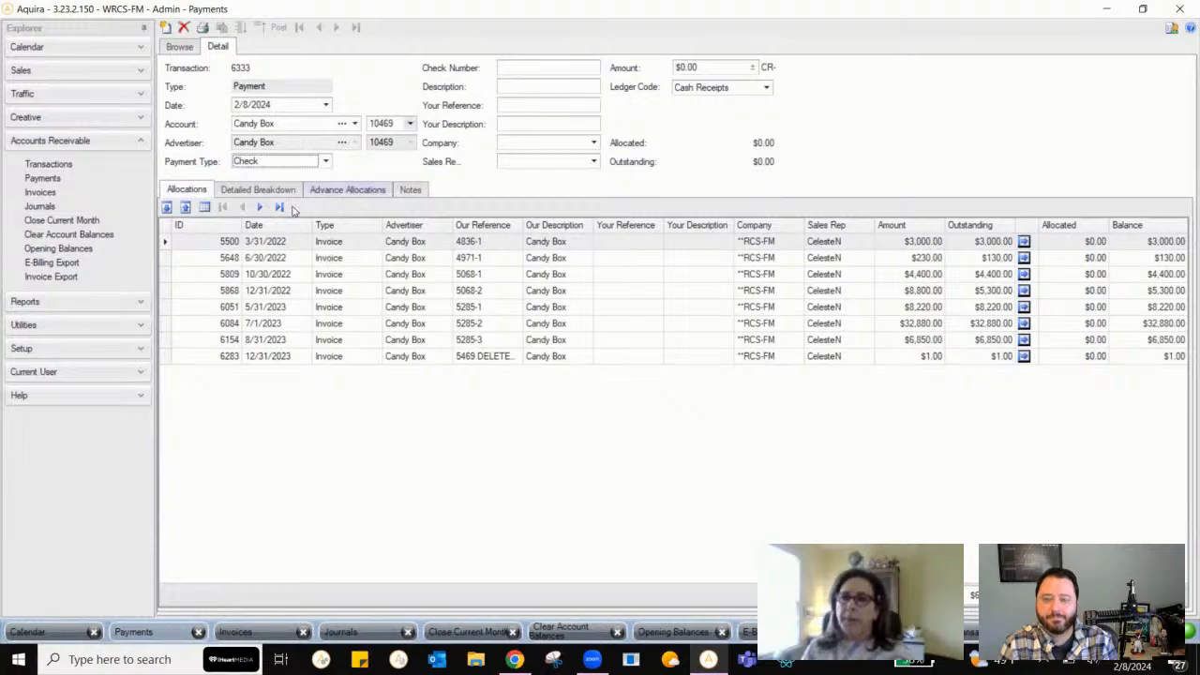
Switch the payment type to Credit Card to view its fields, and return it to Check
left_click(325, 161)
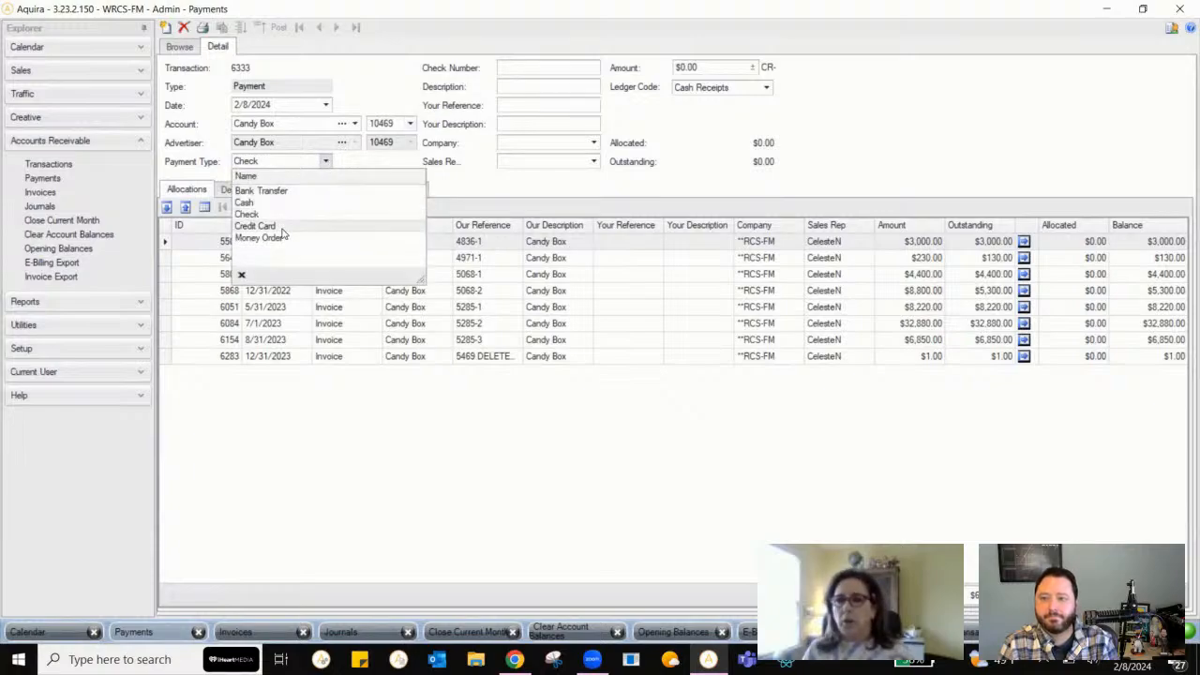
left_click(264, 226)
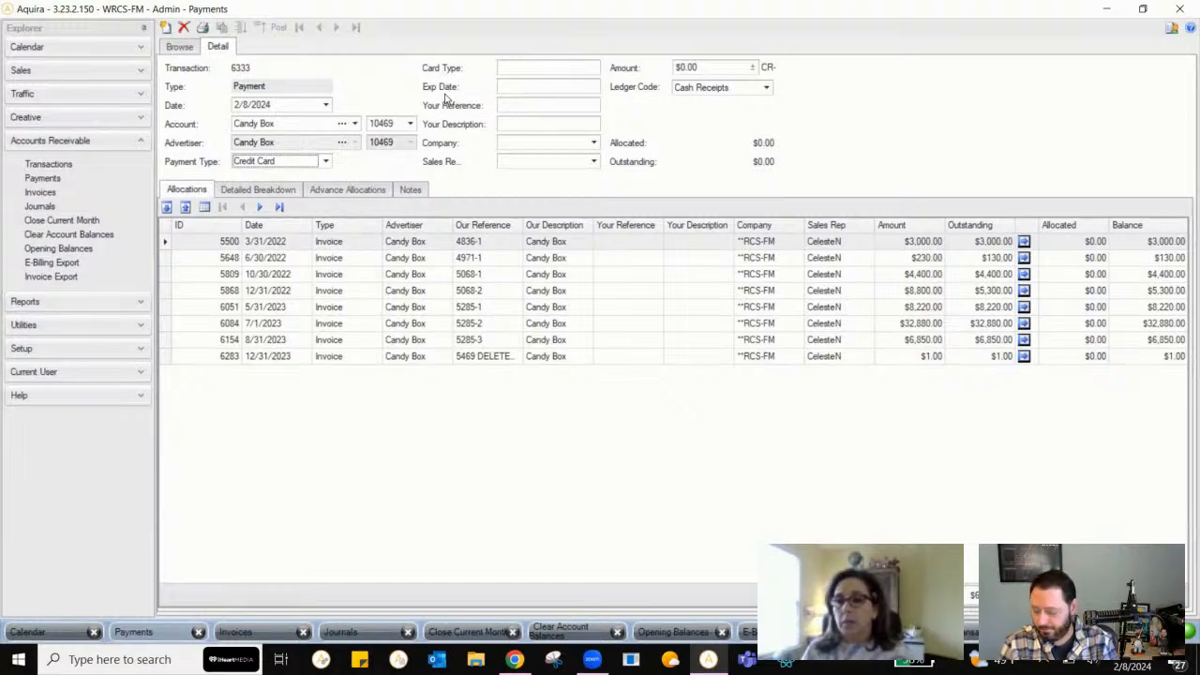
left_click(326, 162)
left_click(281, 214)
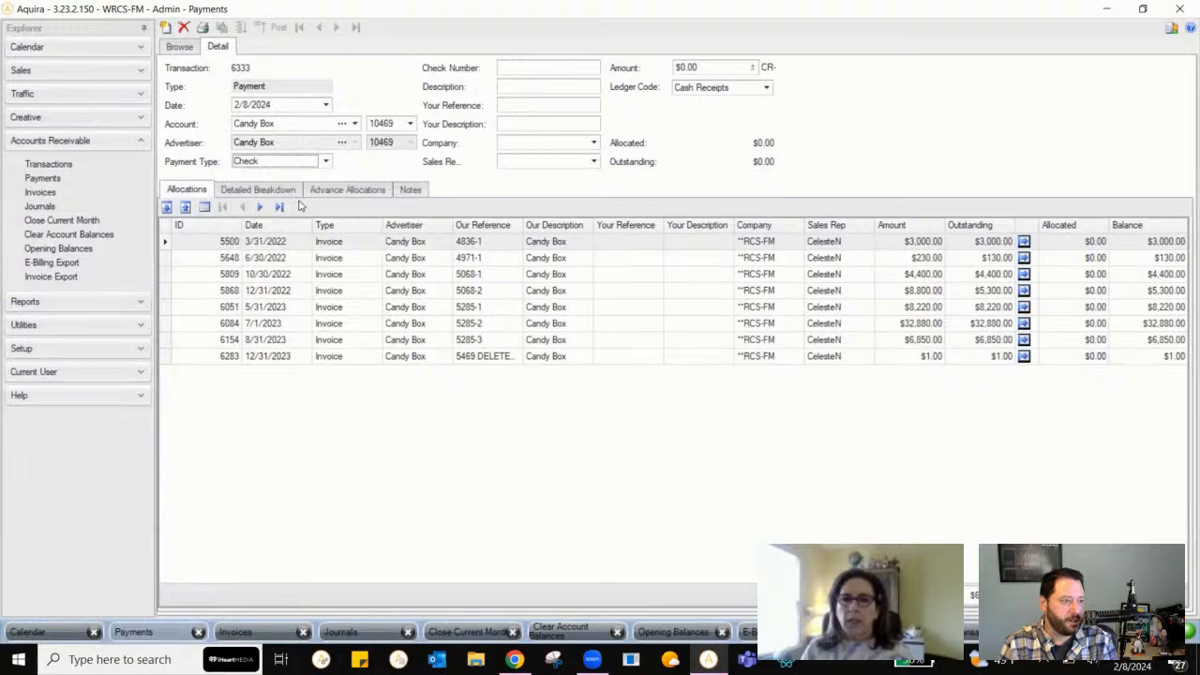
Enter check number 1234 and the description "Account Payment" for the payment
left_click(527, 67)
type("1234")
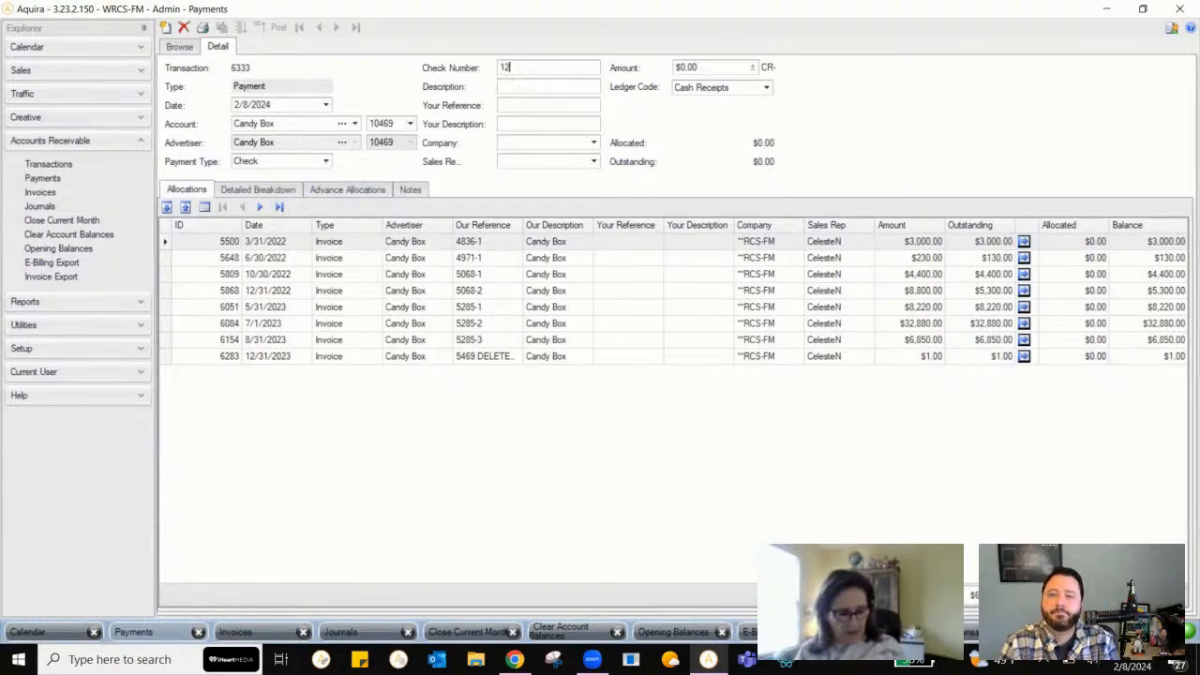
left_click(552, 85)
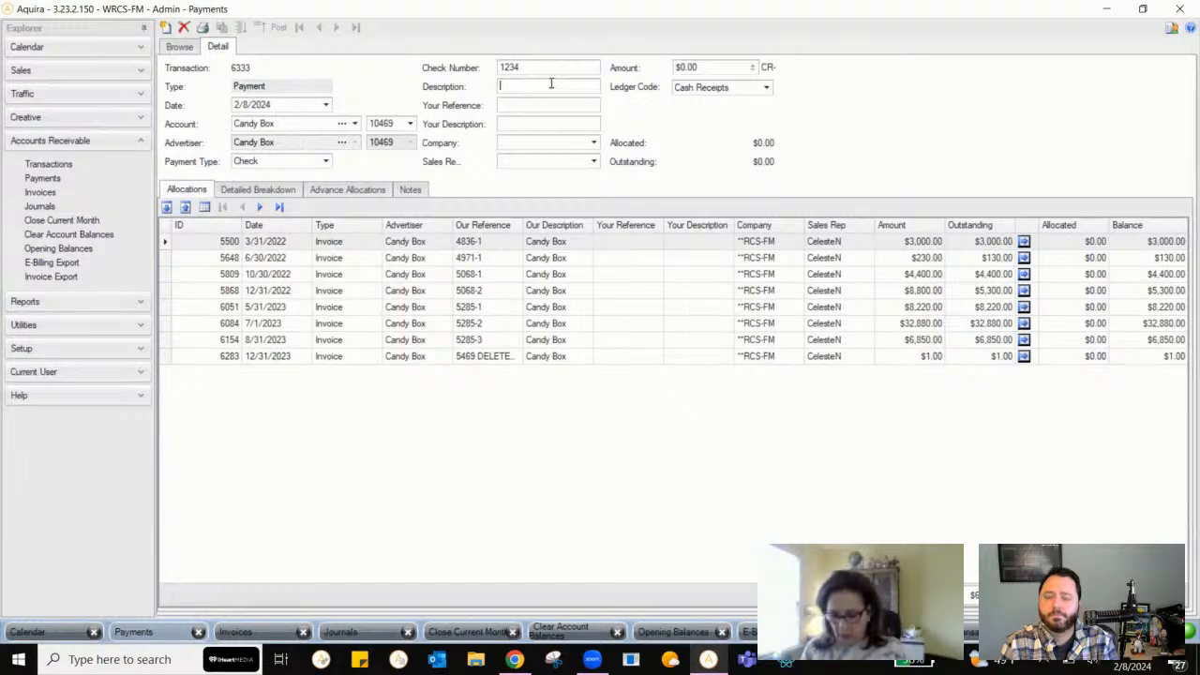
type("Account")
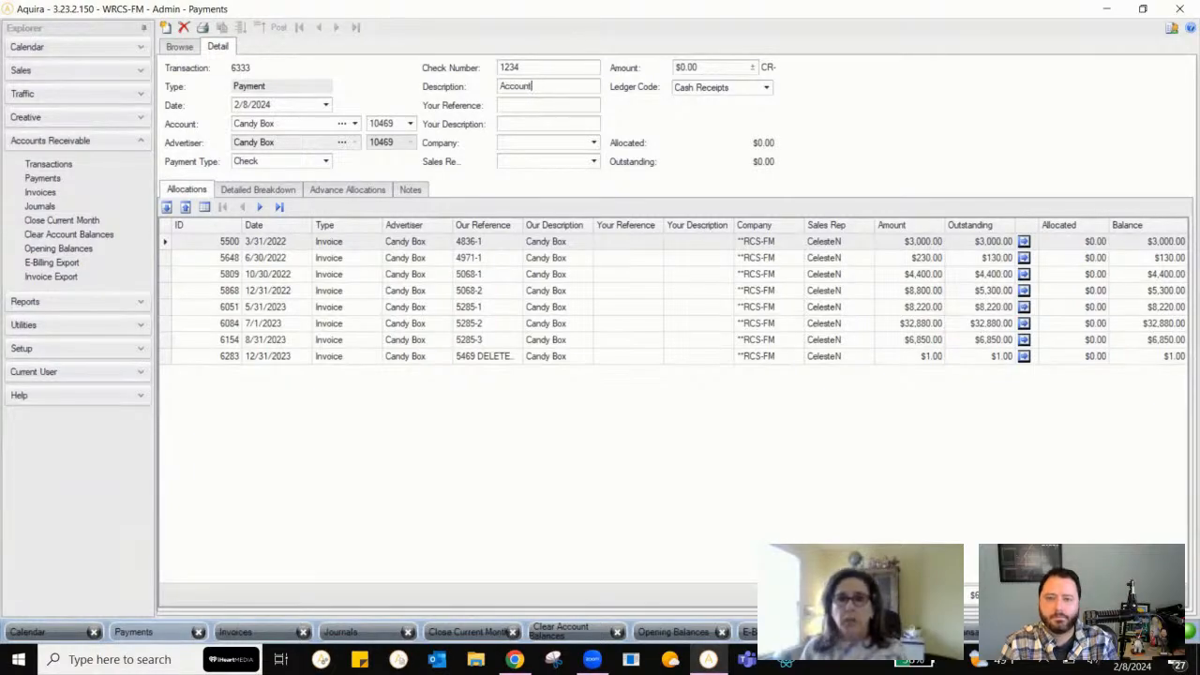
type(" Payment")
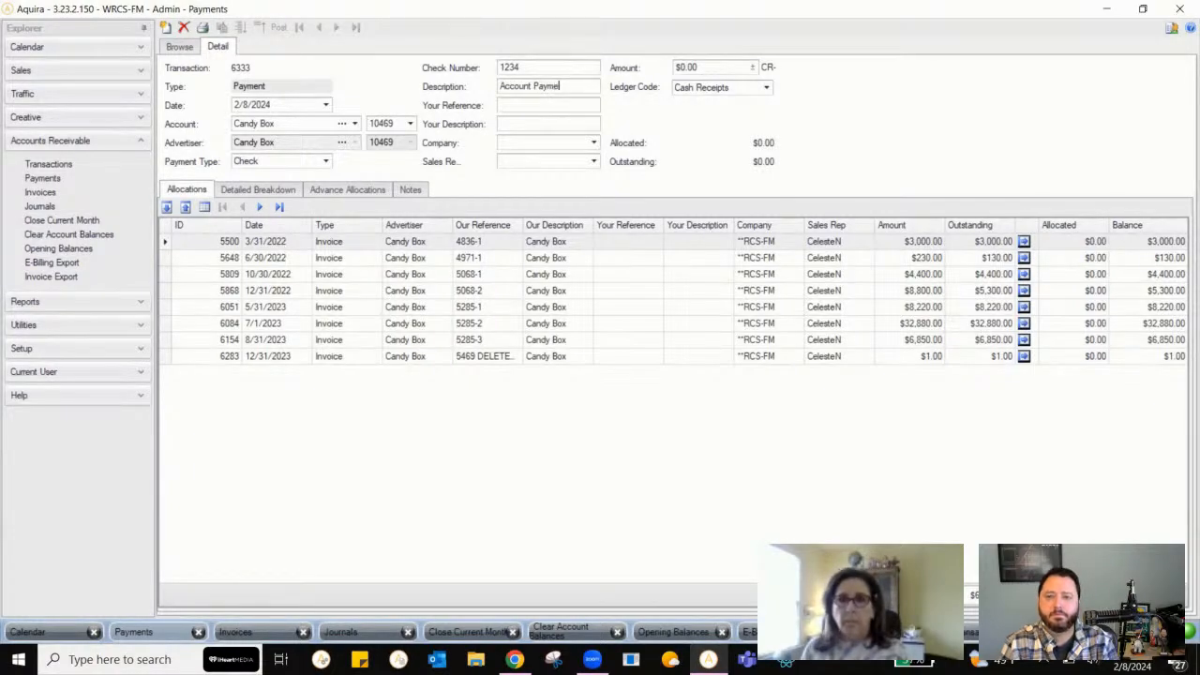
Copy the "Account Payment" description into the payment's Your Reference field
left_click(542, 109)
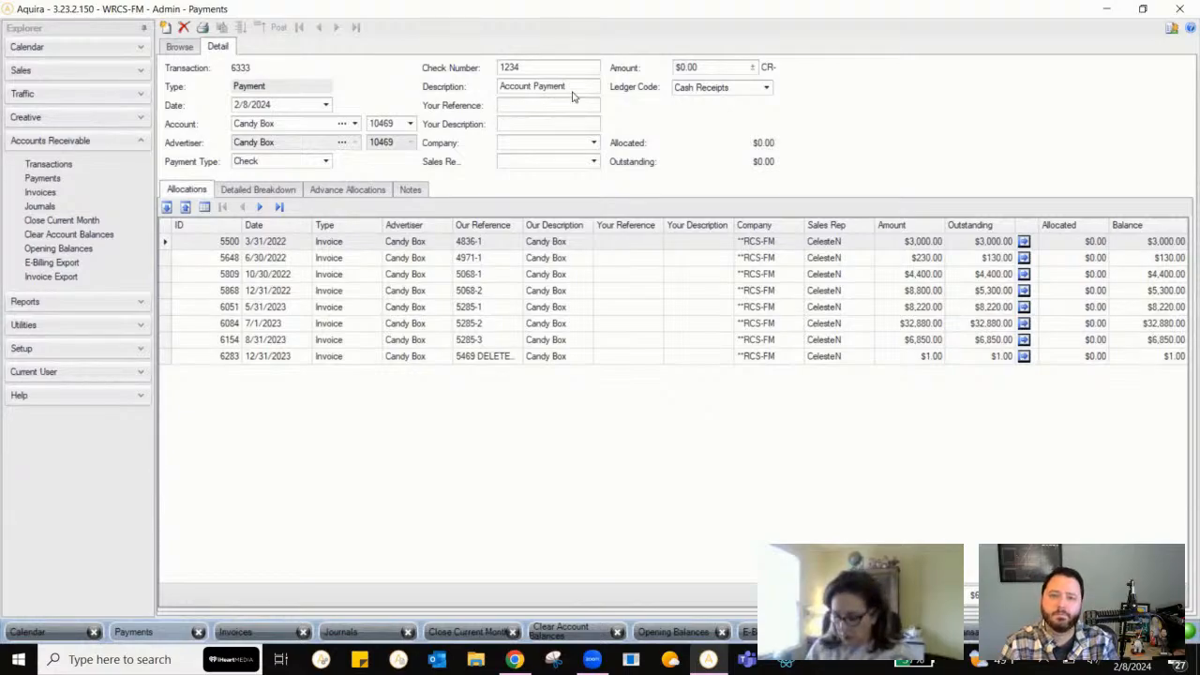
key("ctrl+a")
key("ctrl+c")
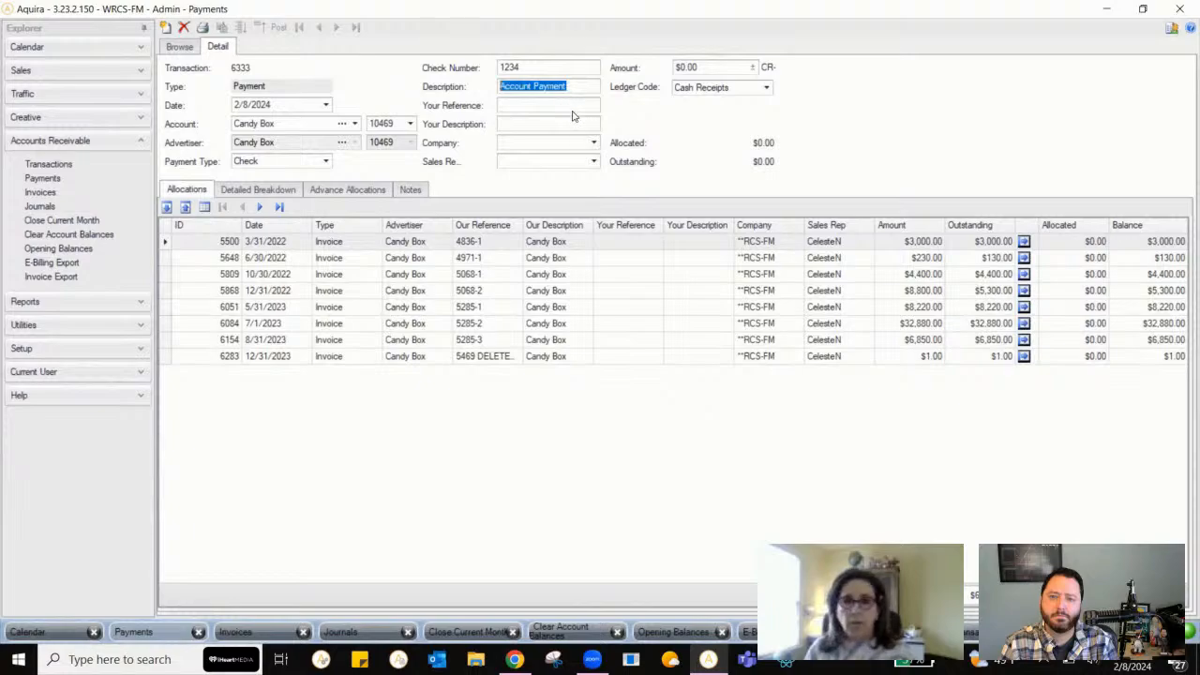
left_click(575, 106)
key("ctrl+v")
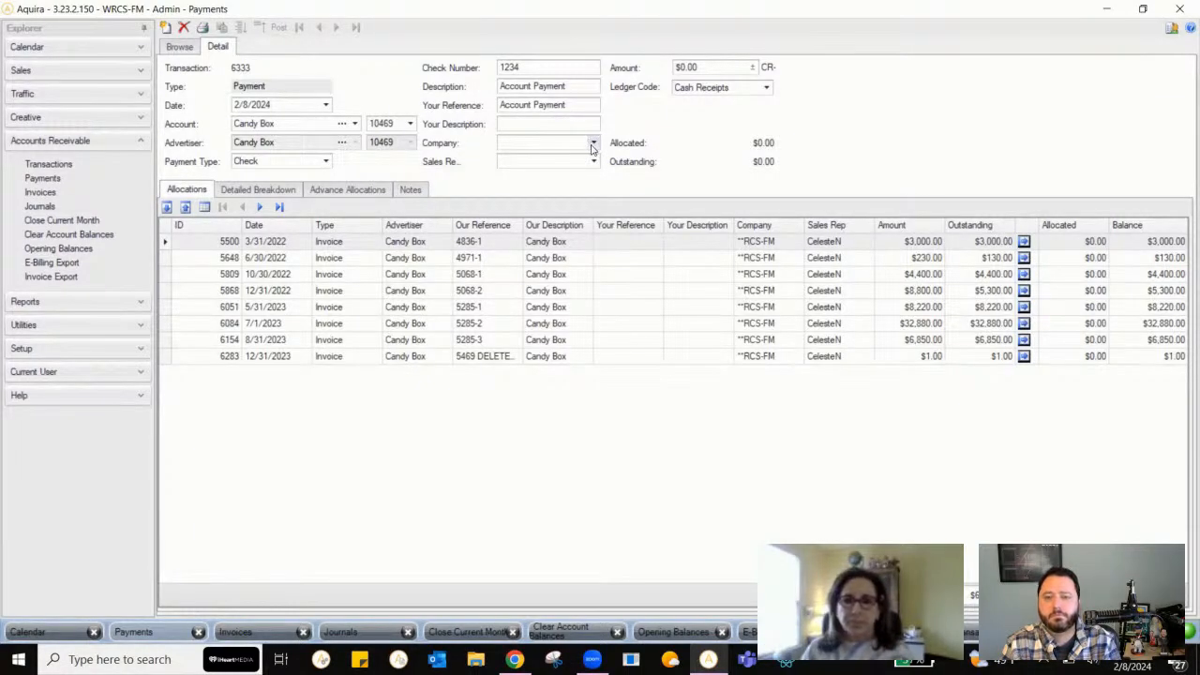
Assign the payment to company **RCS-FM and the account's sales rep, with an amount of $3,500.00
left_click(593, 143)
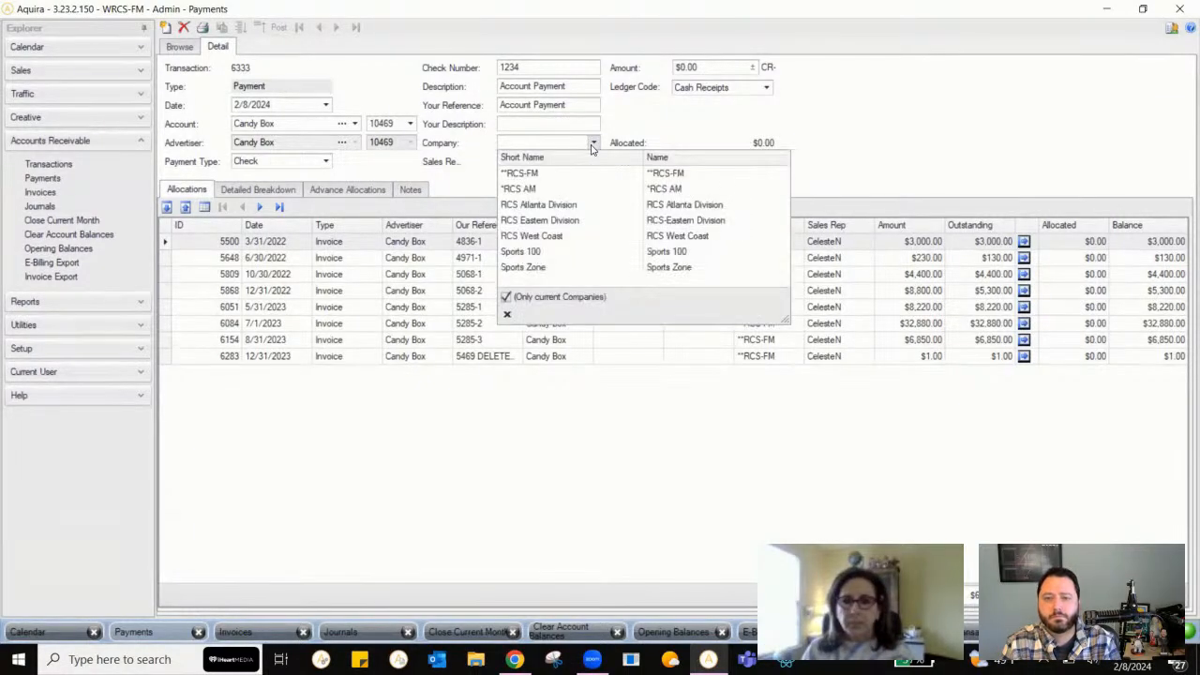
left_click(529, 174)
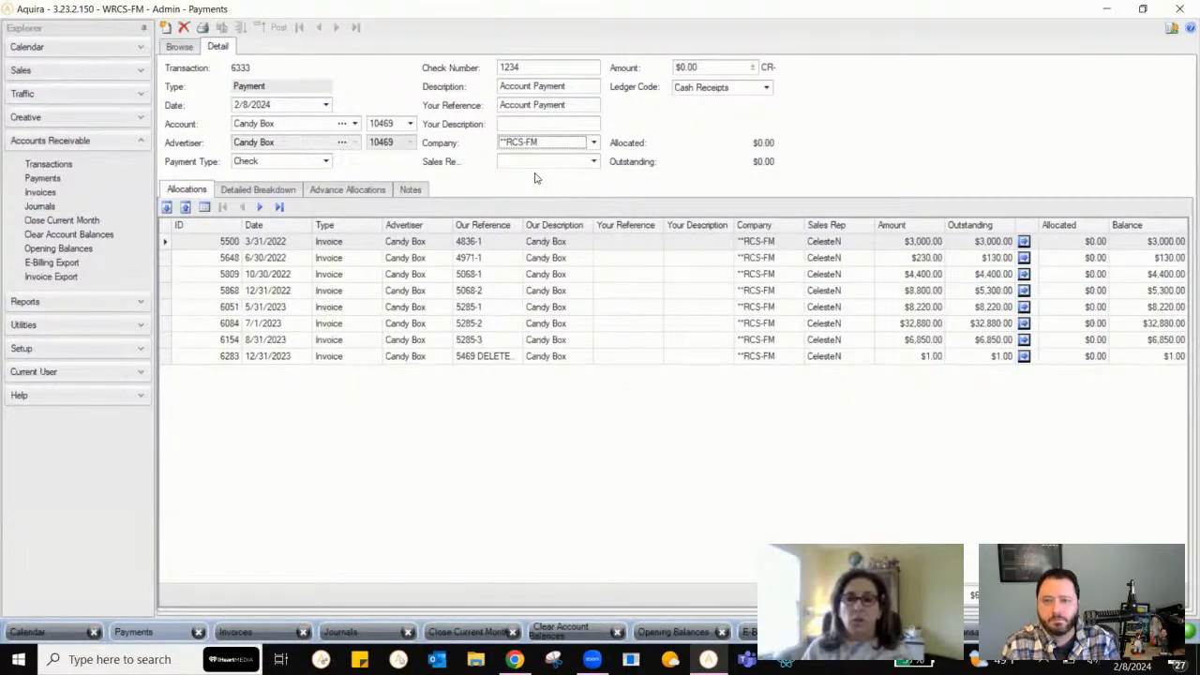
left_click(593, 162)
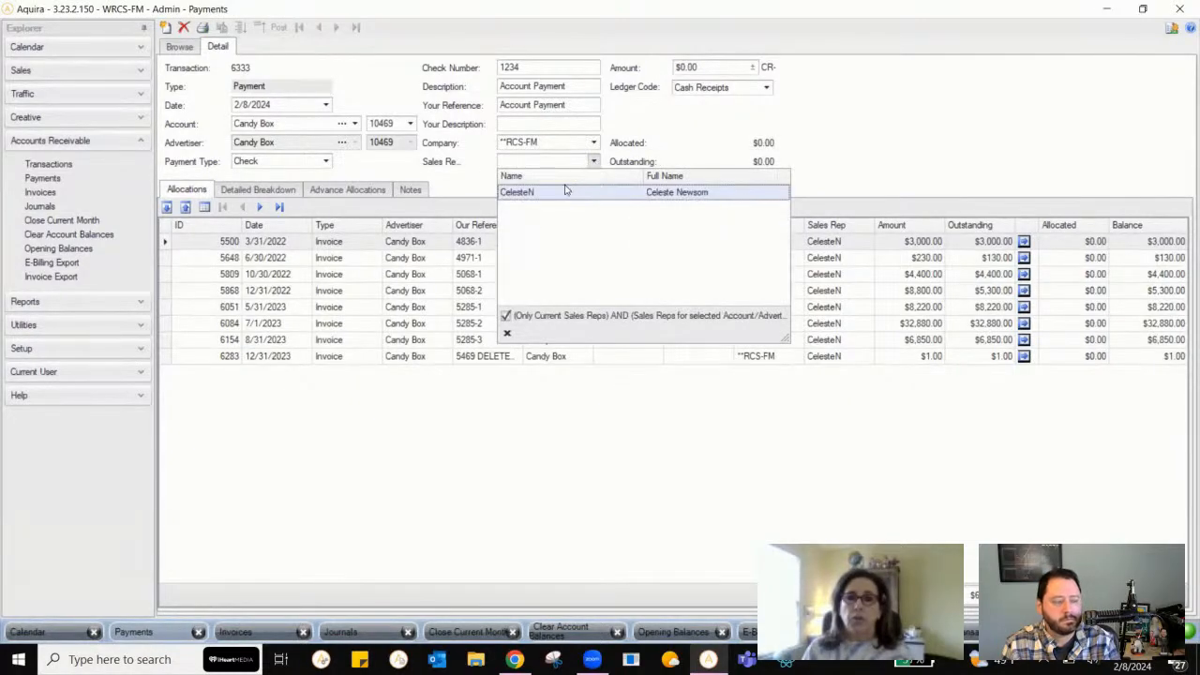
left_click(565, 192)
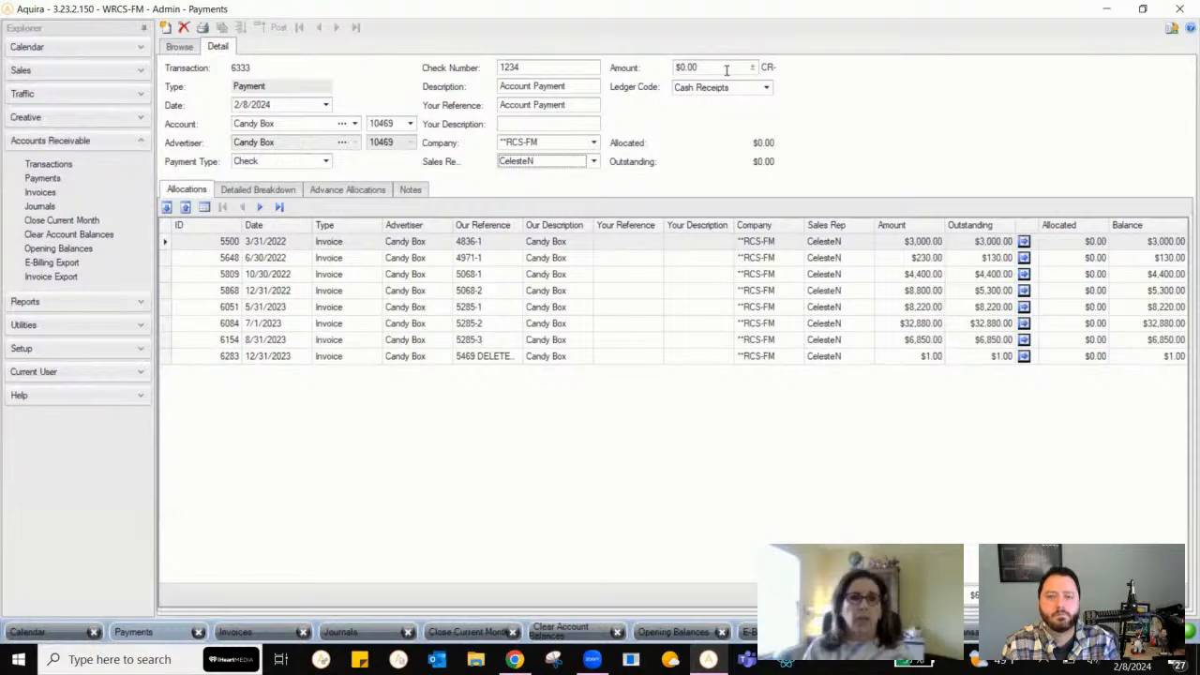
left_click(694, 68)
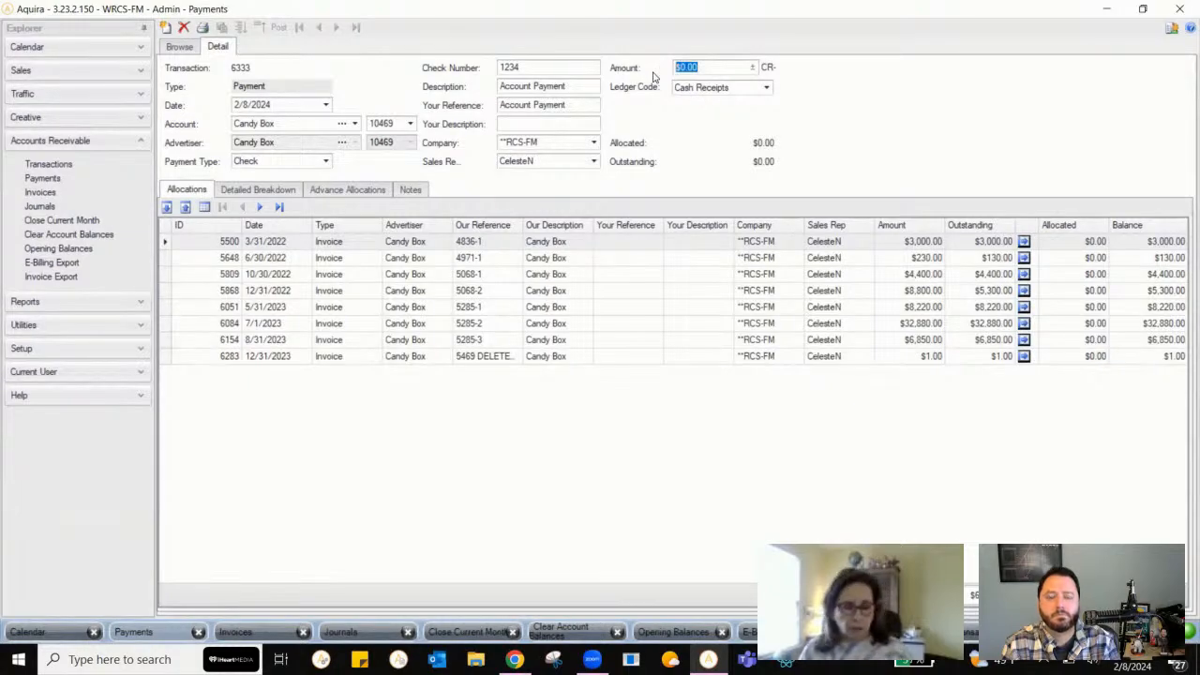
type("3500")
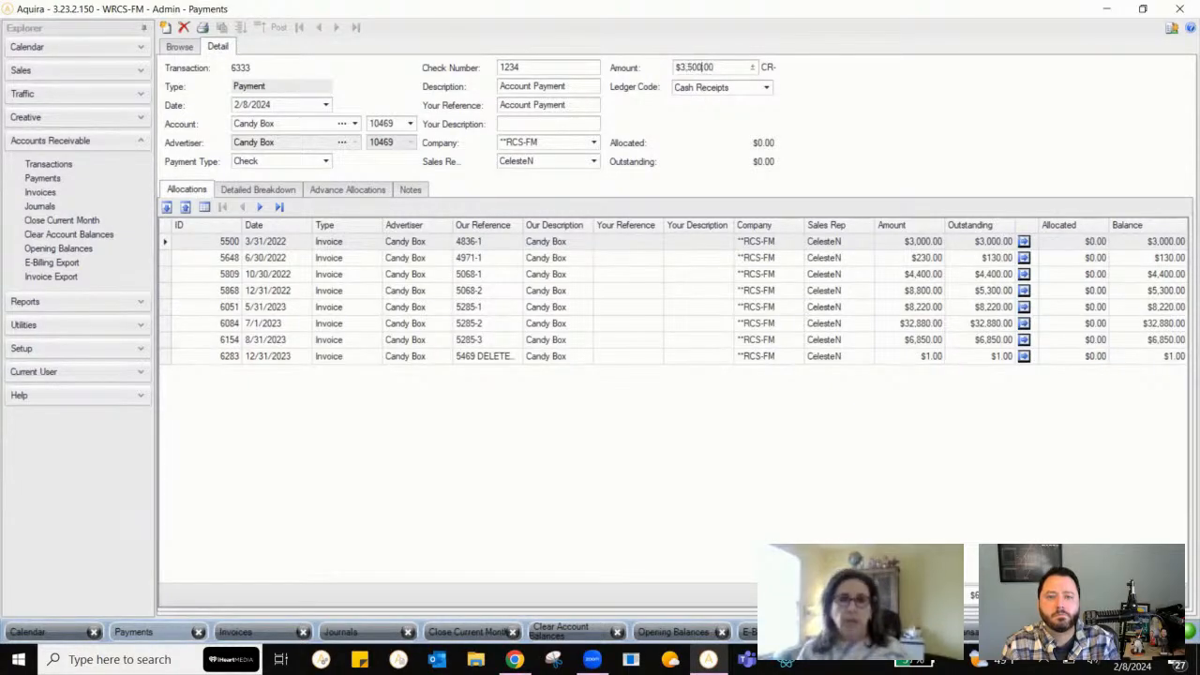
Allocate the payment to the 3/31/2022 invoice, clear that allocation, and automatically allocate the full amount across the outstanding invoices
left_click(1024, 242)
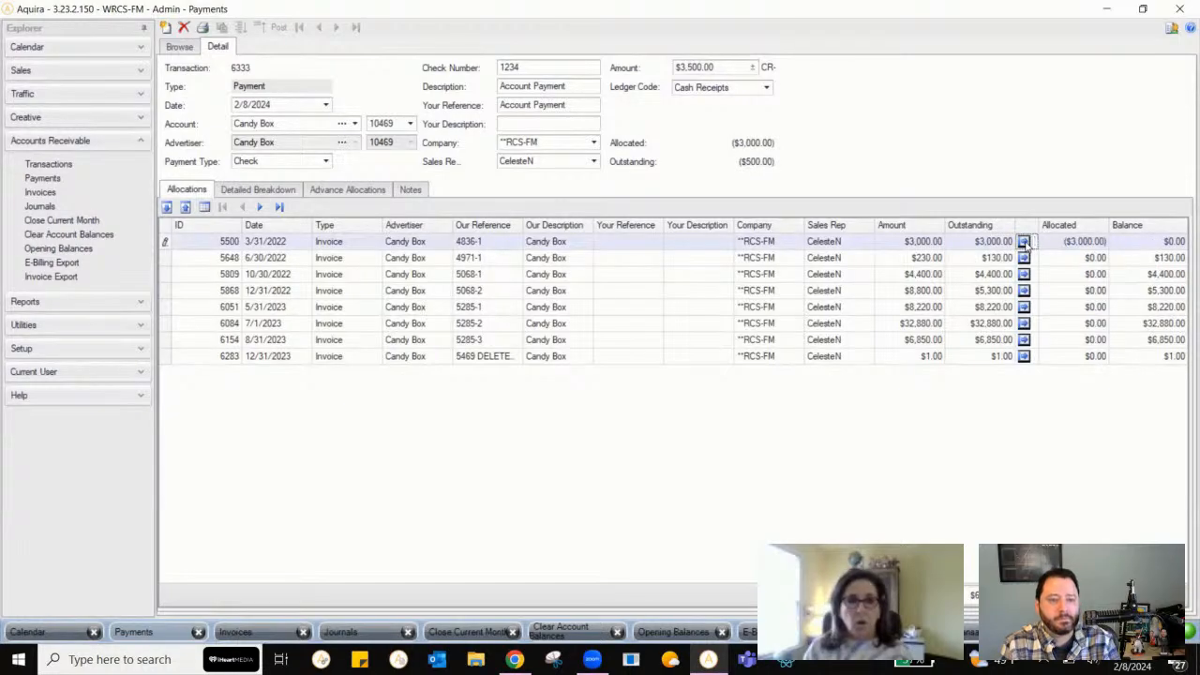
left_click(187, 208)
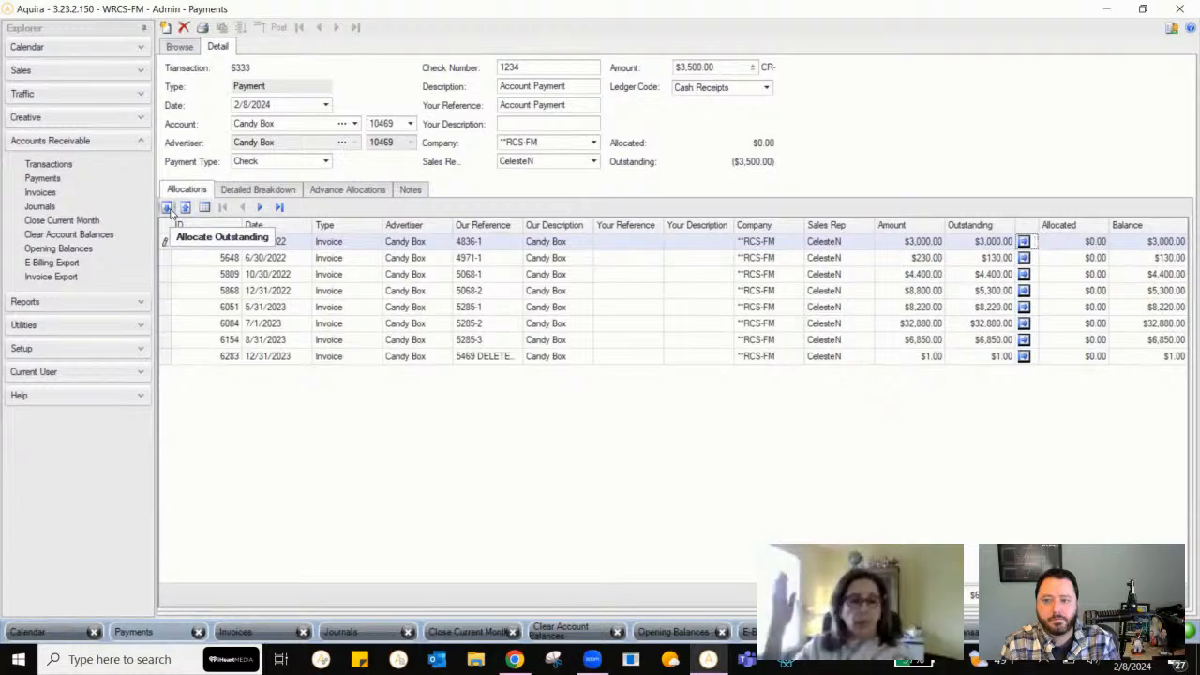
left_click(169, 208)
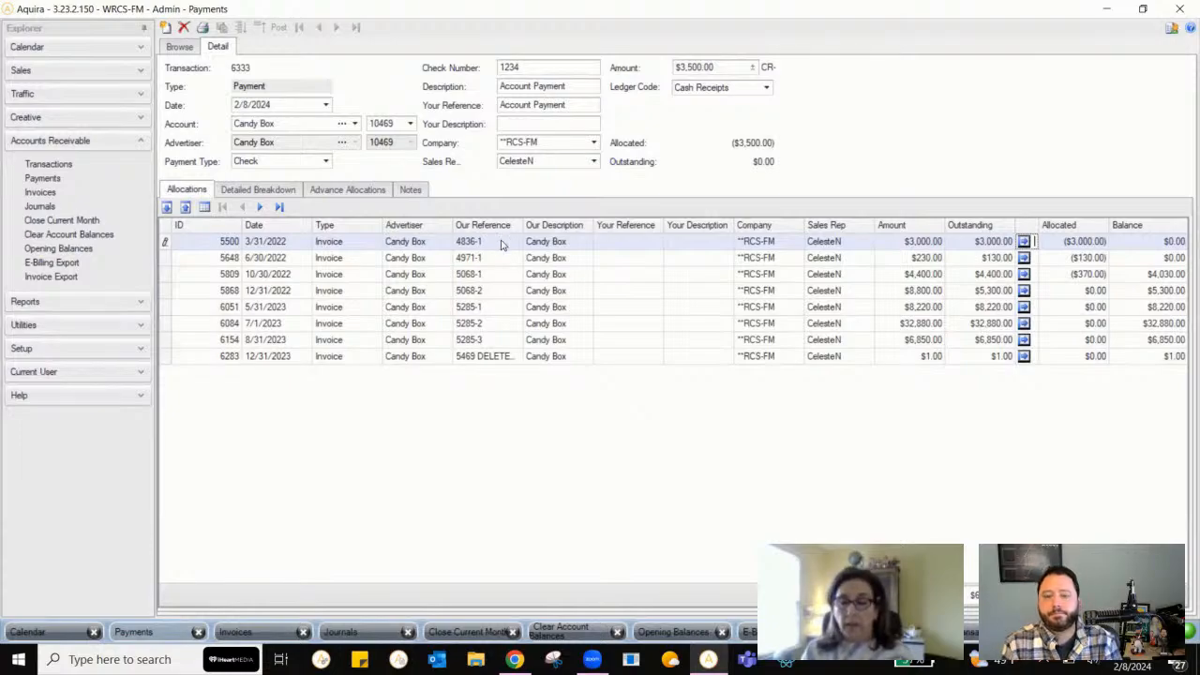
Mark the active contract 5480 for allocation in the payment's advance allocations
left_click(372, 191)
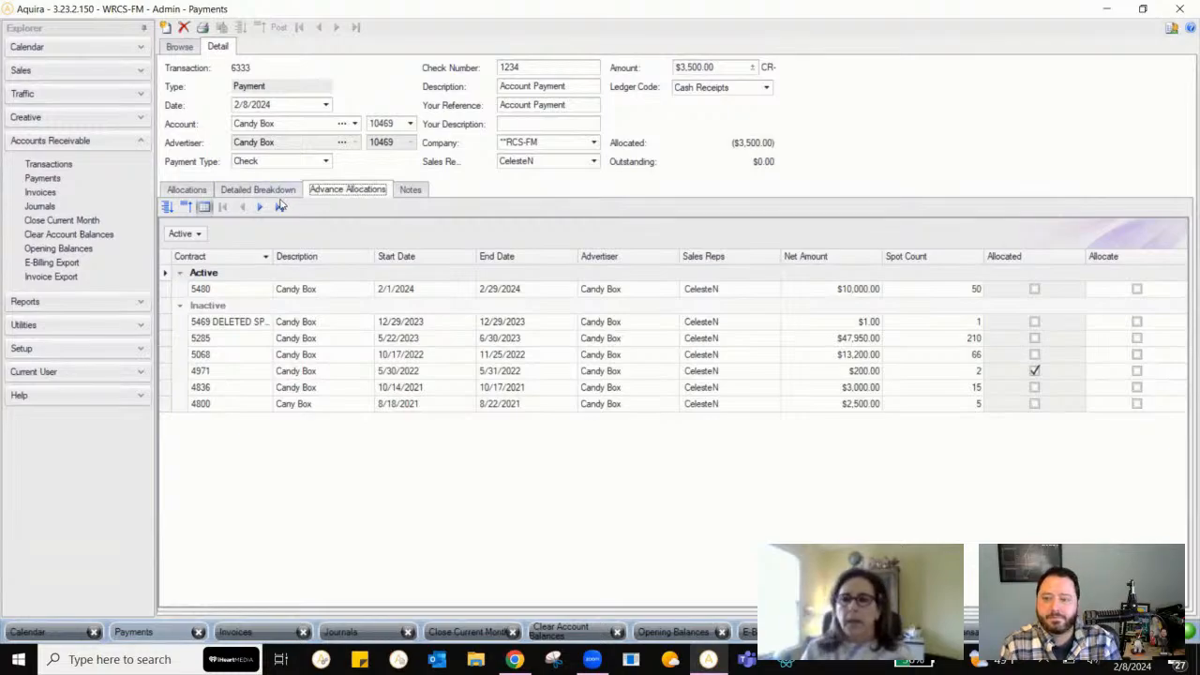
left_click(225, 295)
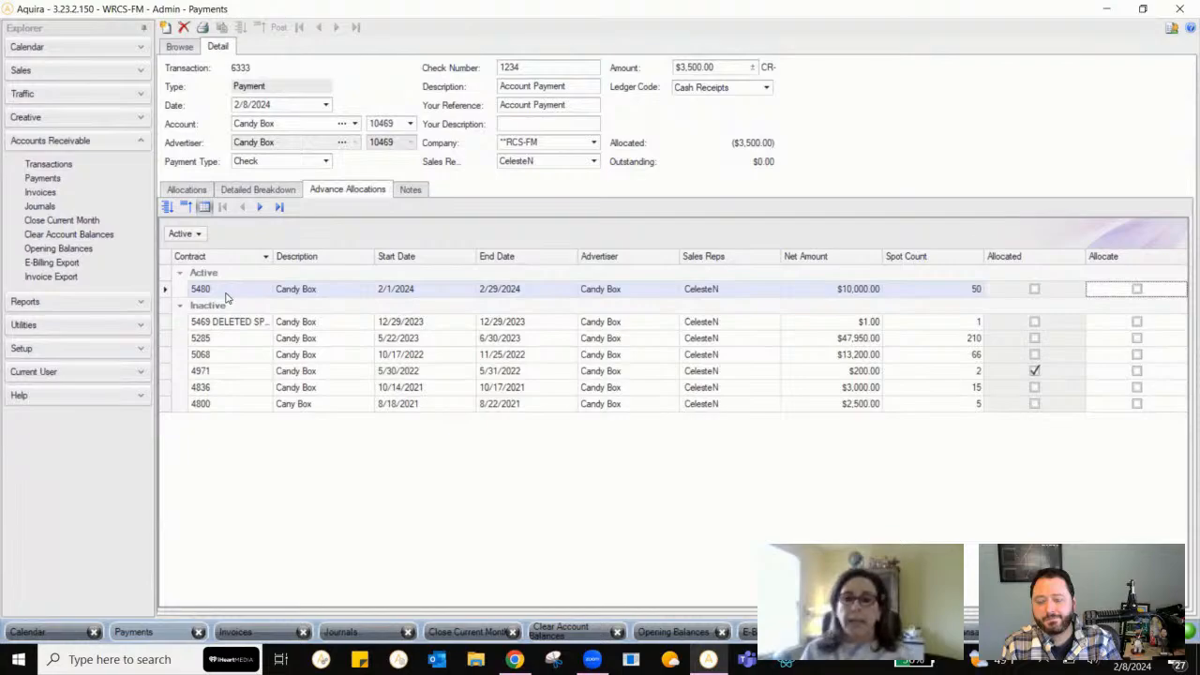
left_click(1136, 290)
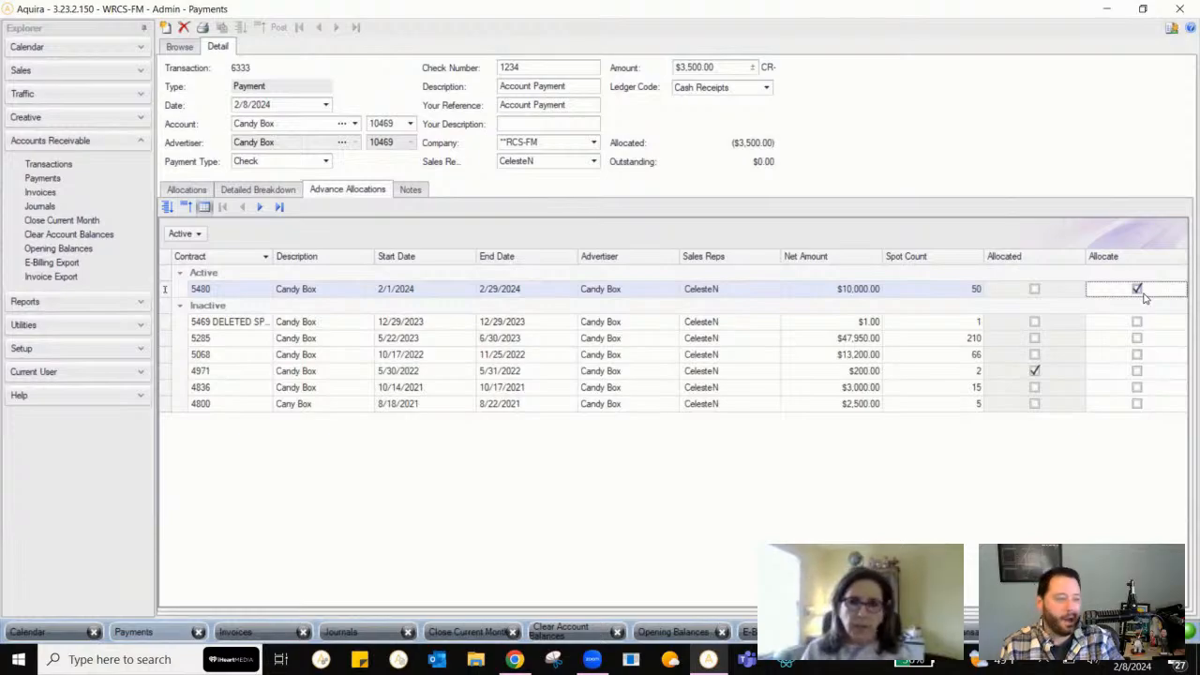
Add the note "Prepayment for FEb" to the payment
left_click(410, 190)
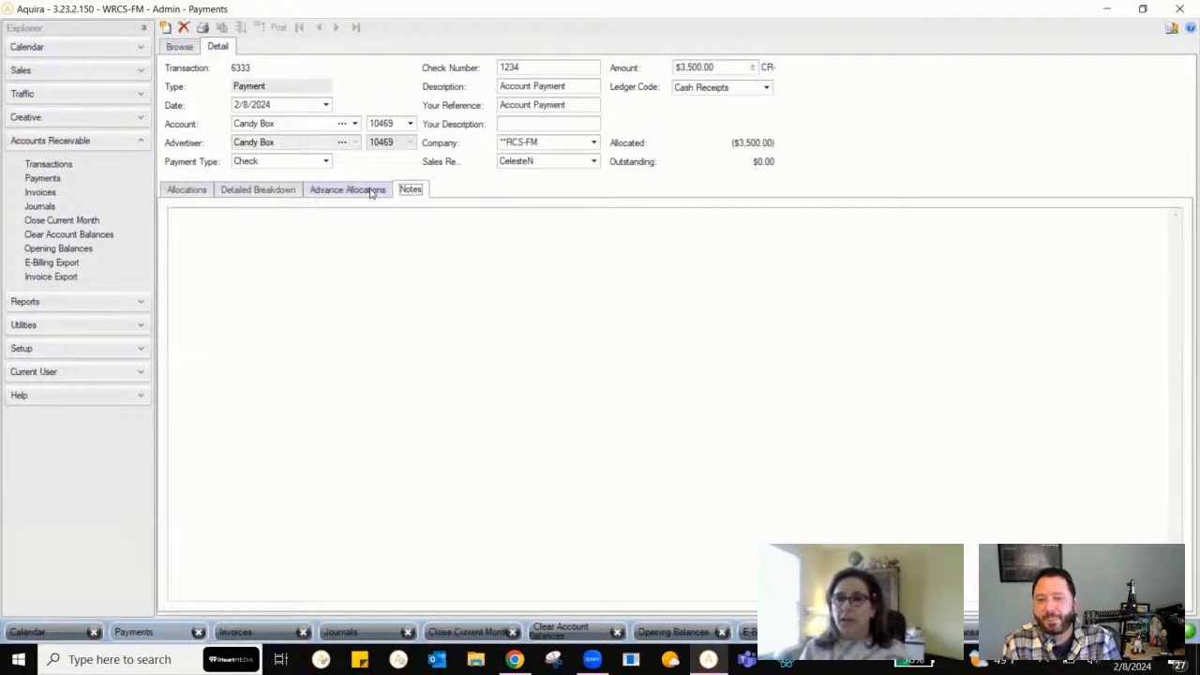
left_click(298, 226)
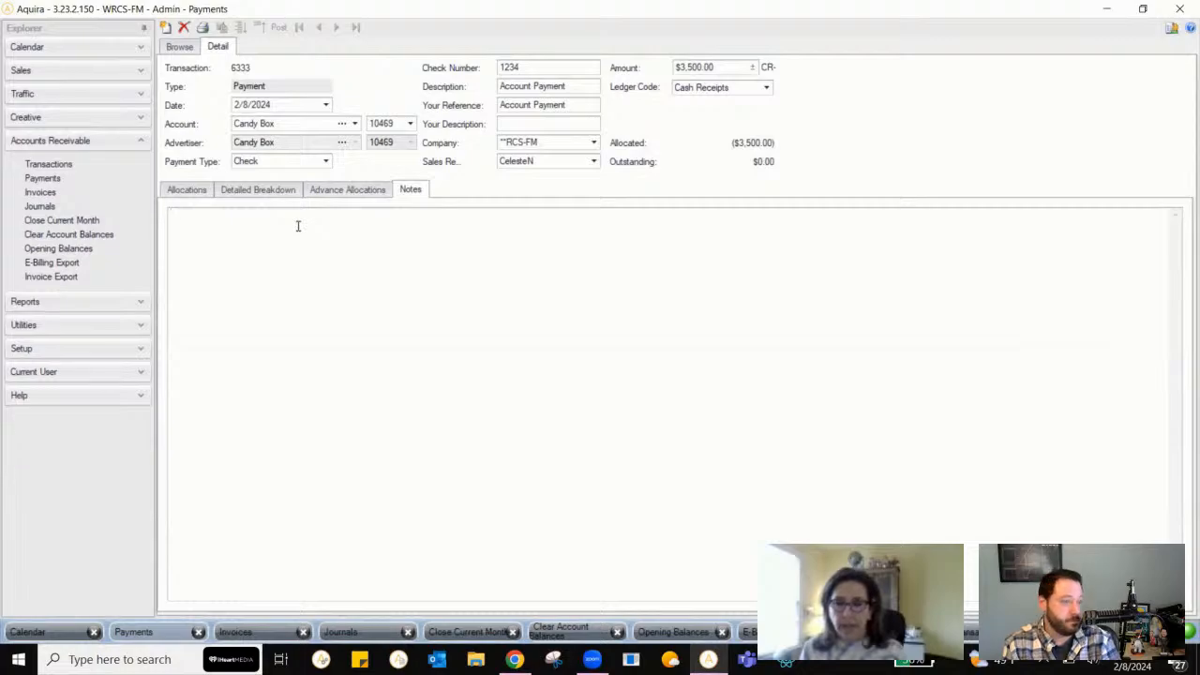
type("Prep")
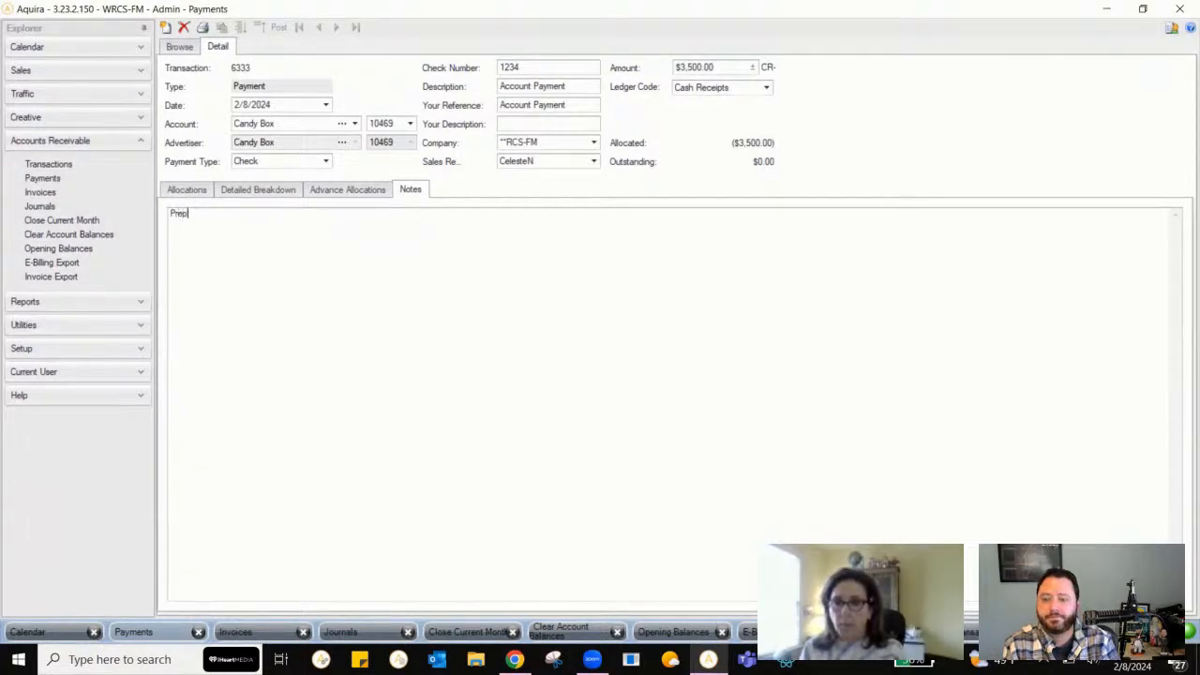
type("ayment for FEb")
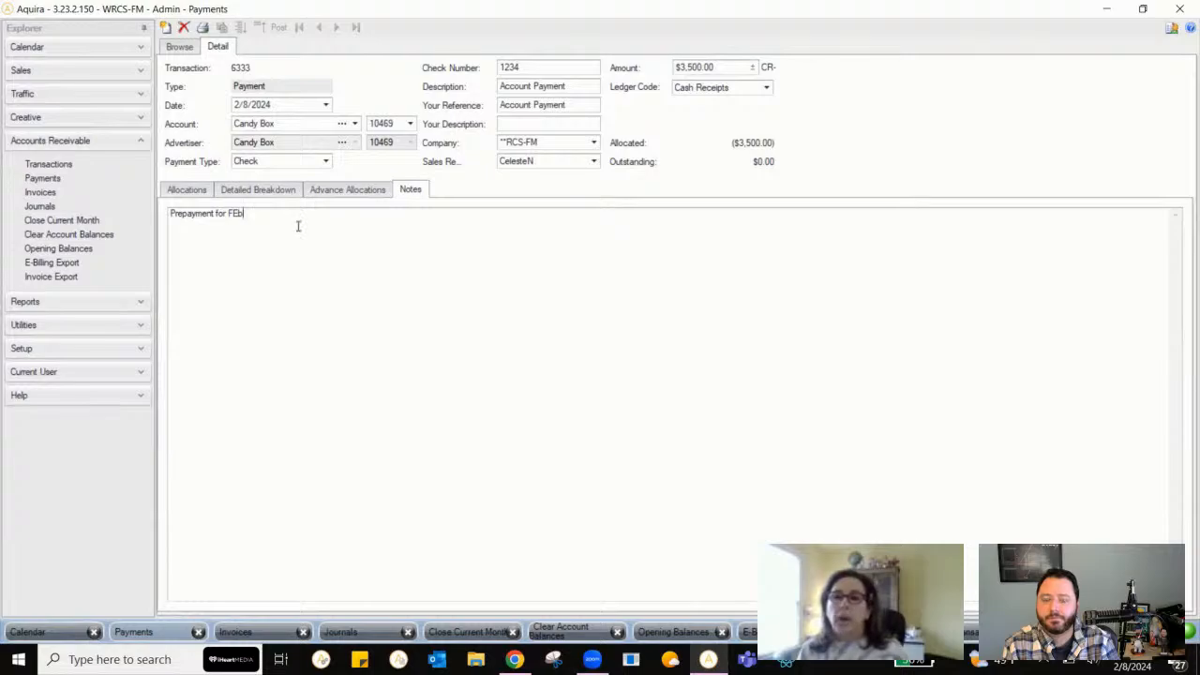
Review the payment's invoice allocations and its note before posting
left_click(187, 190)
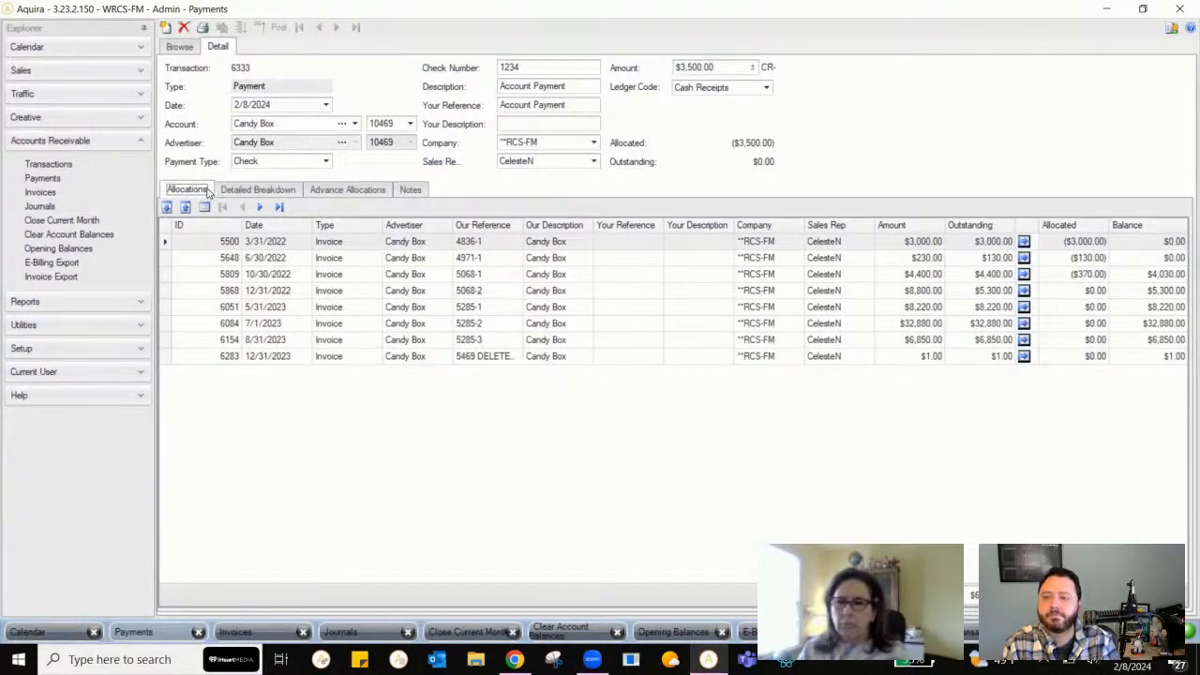
left_click(412, 191)
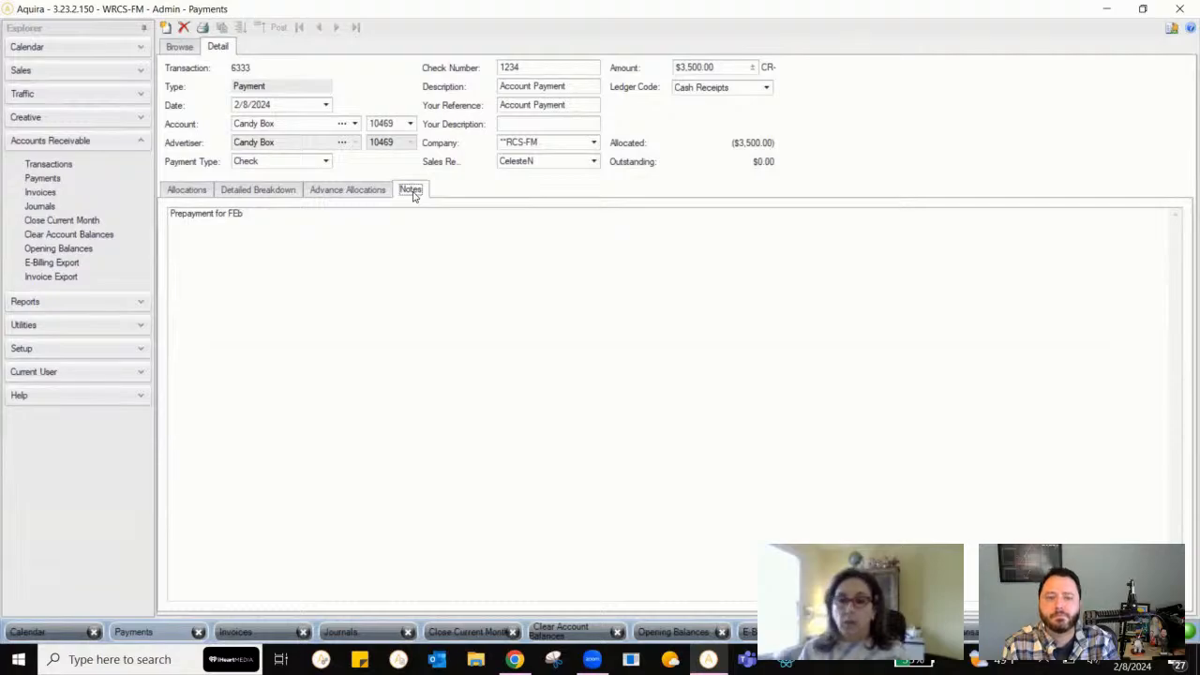
left_click(252, 214)
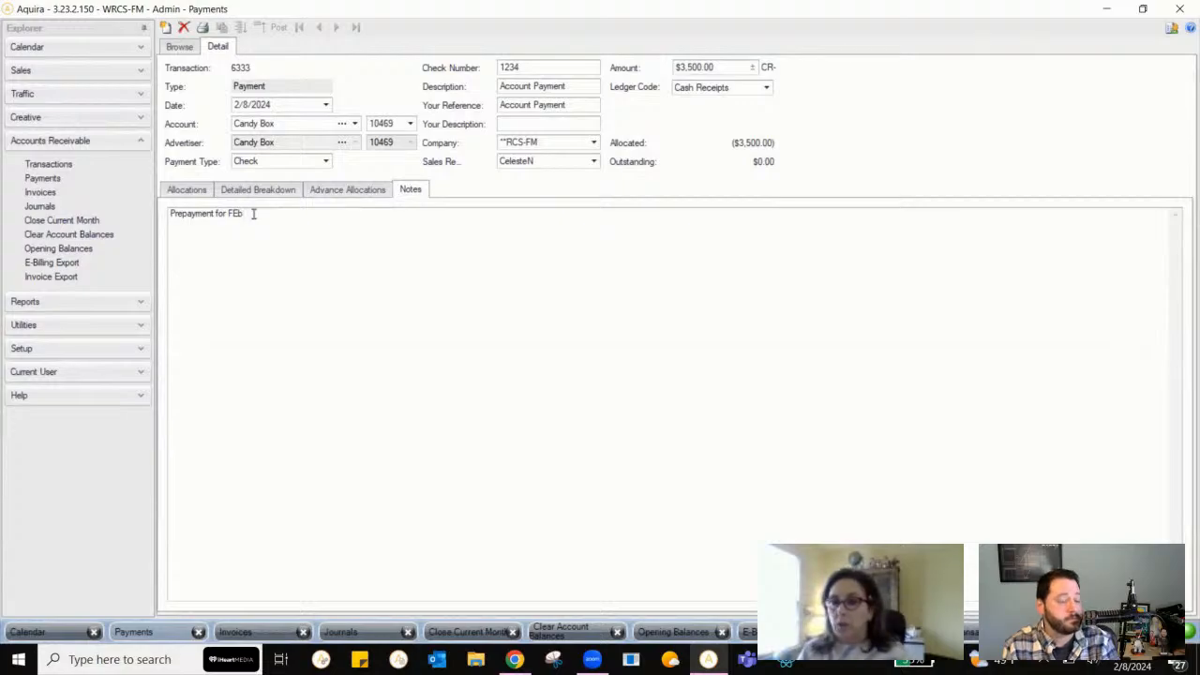
left_click(190, 191)
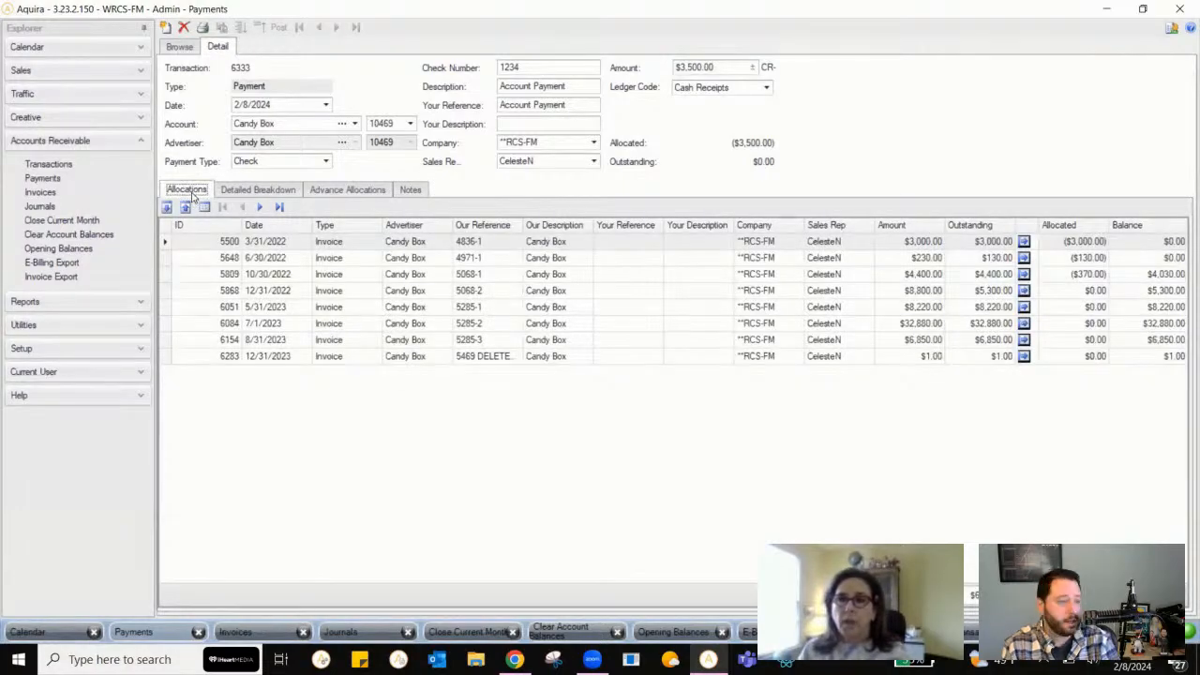
Post the Candy Box payment from the payments list and close the Payments Posted report preview
left_click(180, 48)
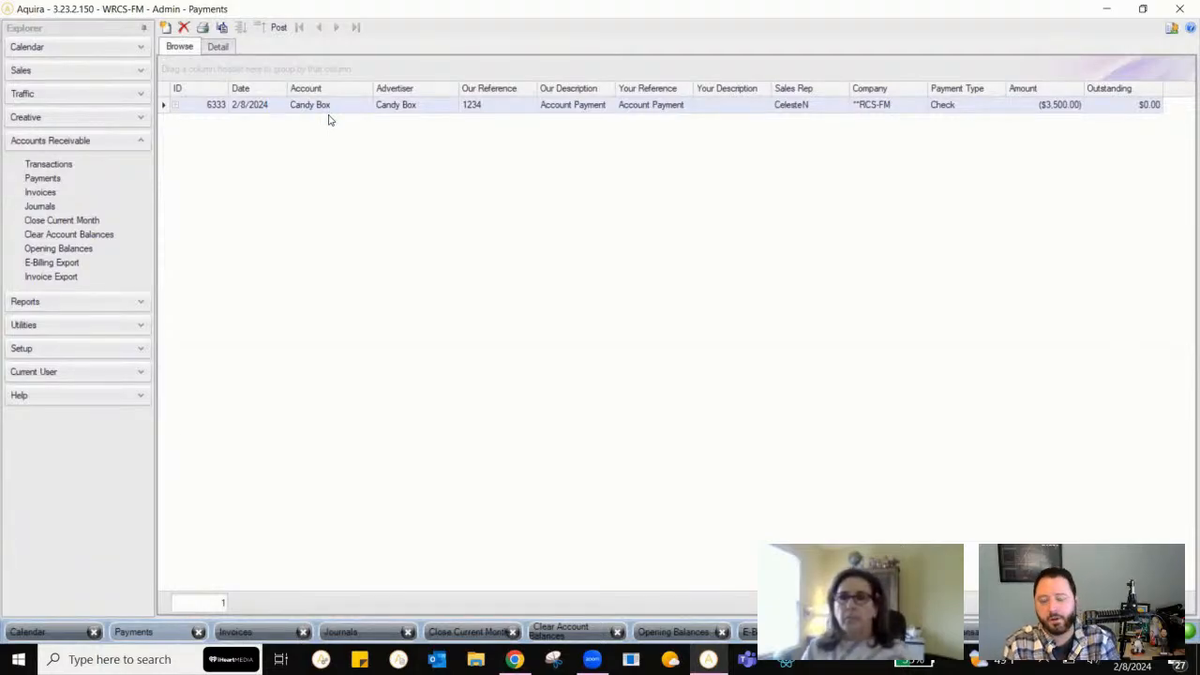
left_click(280, 29)
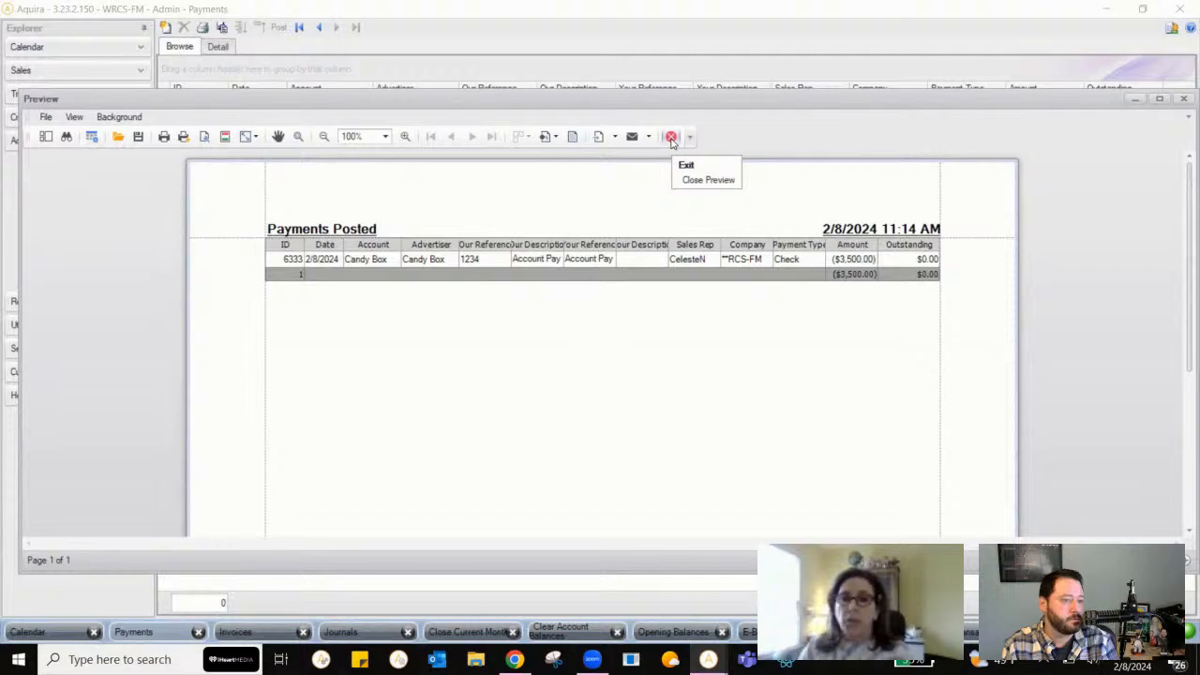
left_click(671, 137)
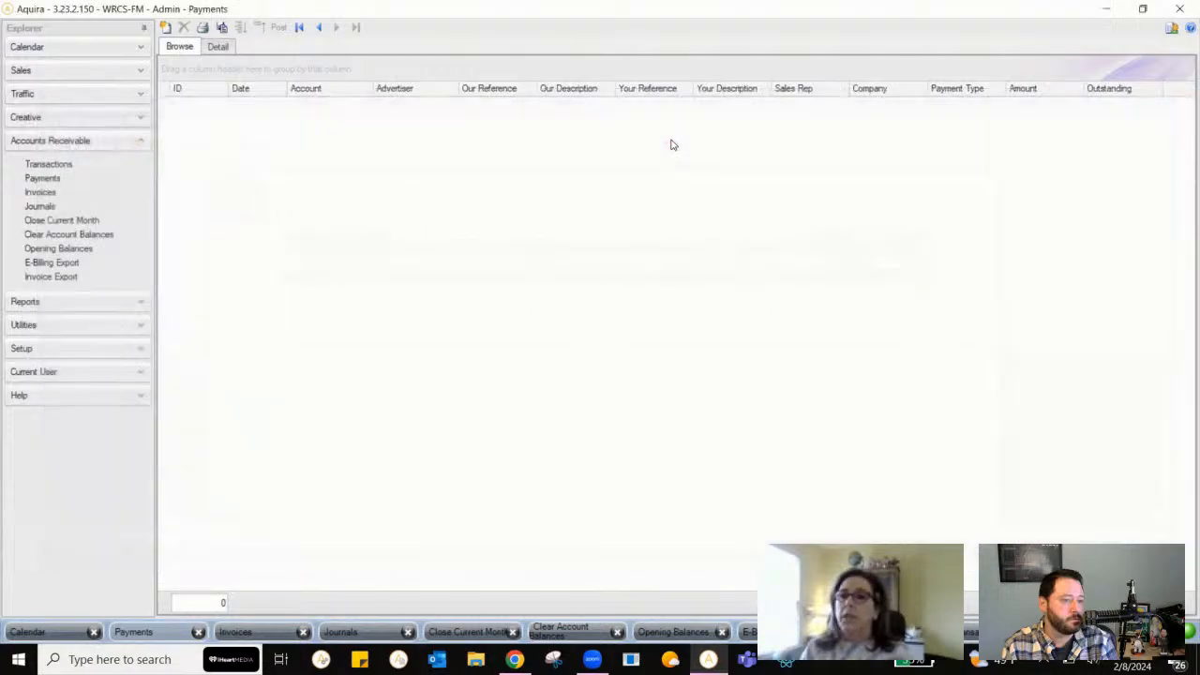
Load the invoices for post date 2/29/2024, continuing despite the unreconciled spots
left_click(40, 192)
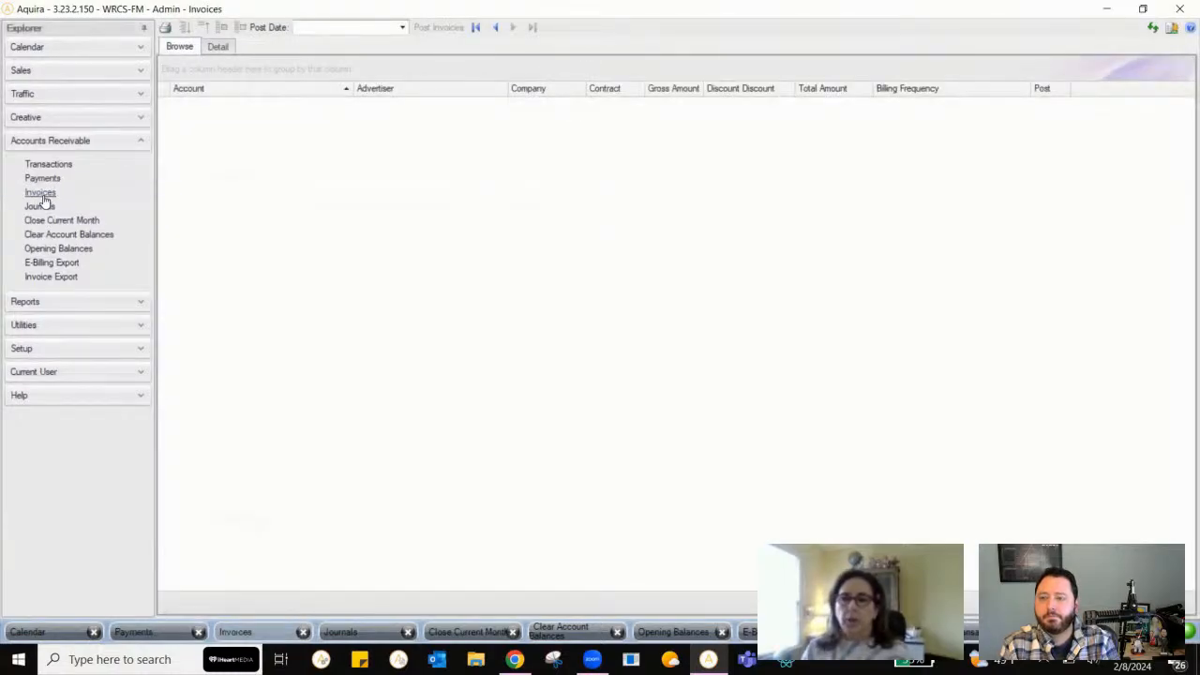
left_click(246, 637)
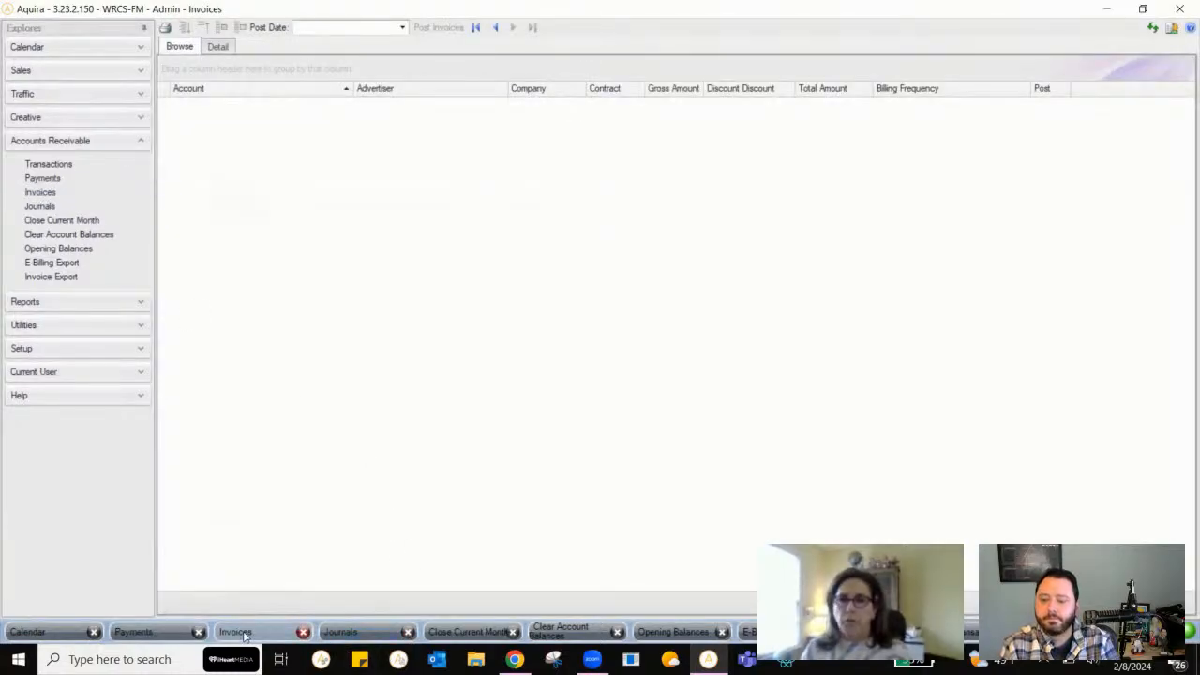
left_click(403, 29)
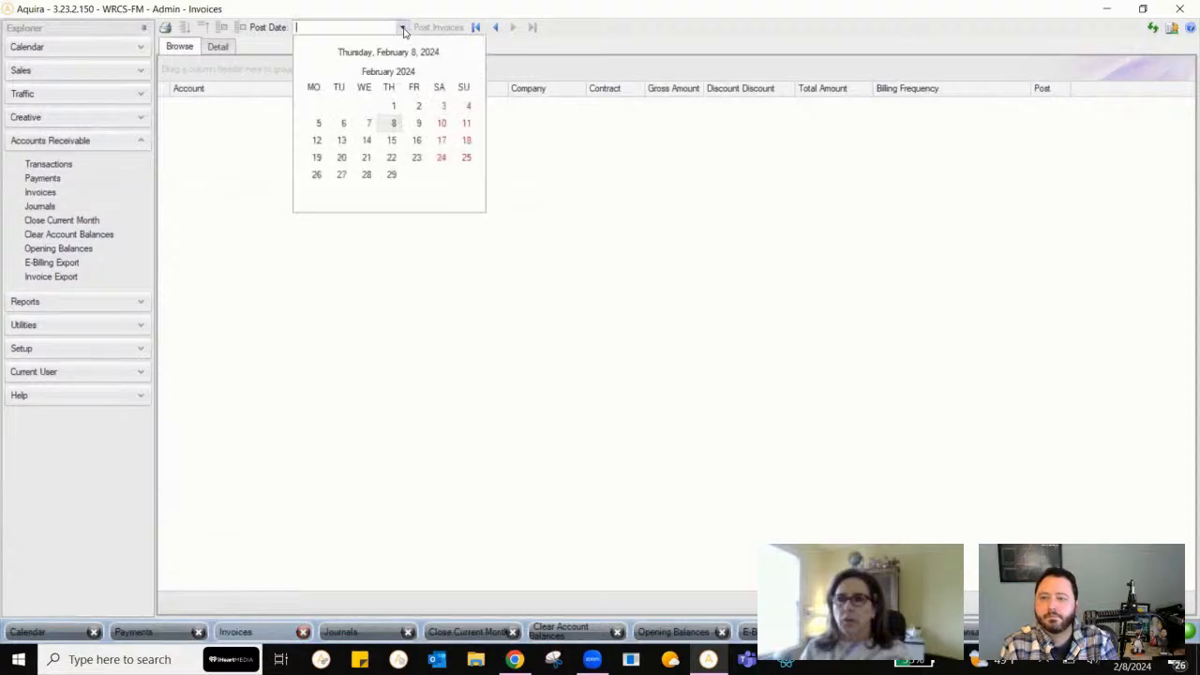
left_click(391, 175)
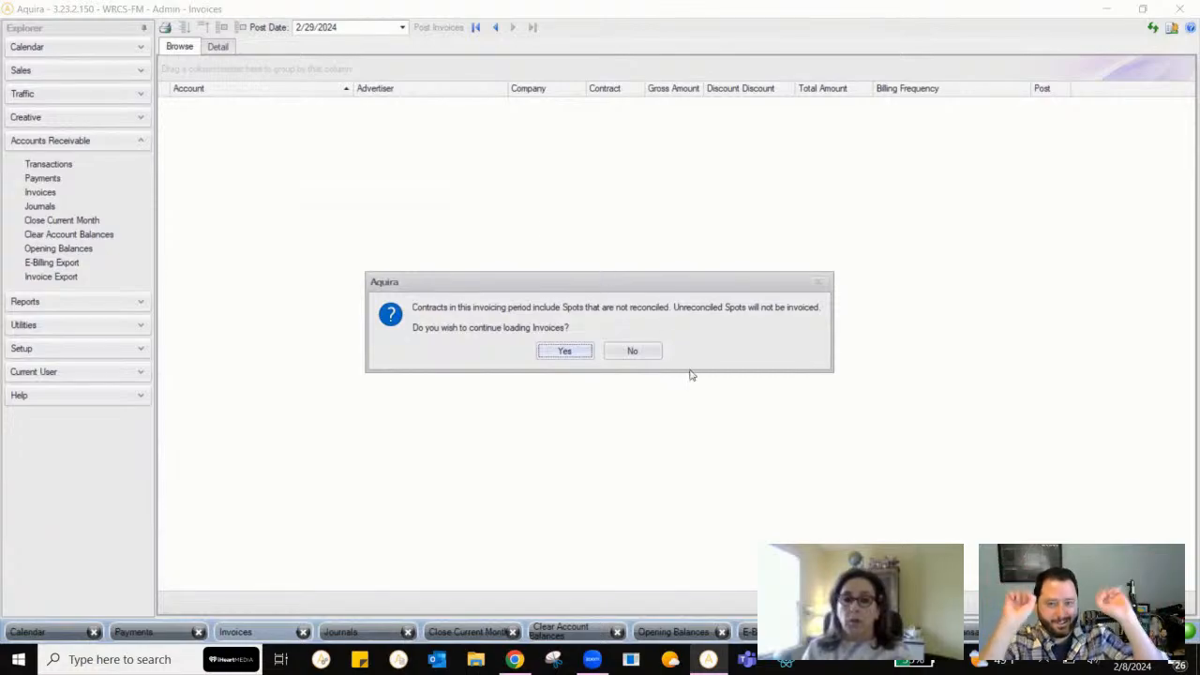
left_click(567, 354)
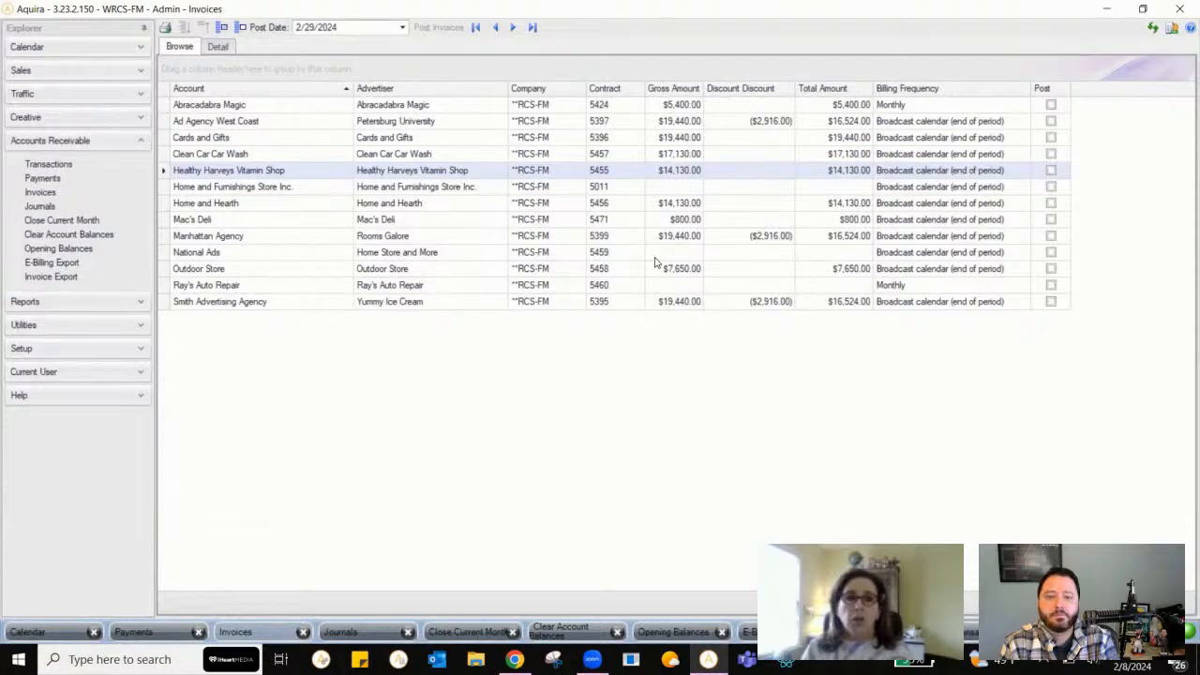
Mark all loaded invoices for posting and group the list by billing frequency
left_click(222, 28)
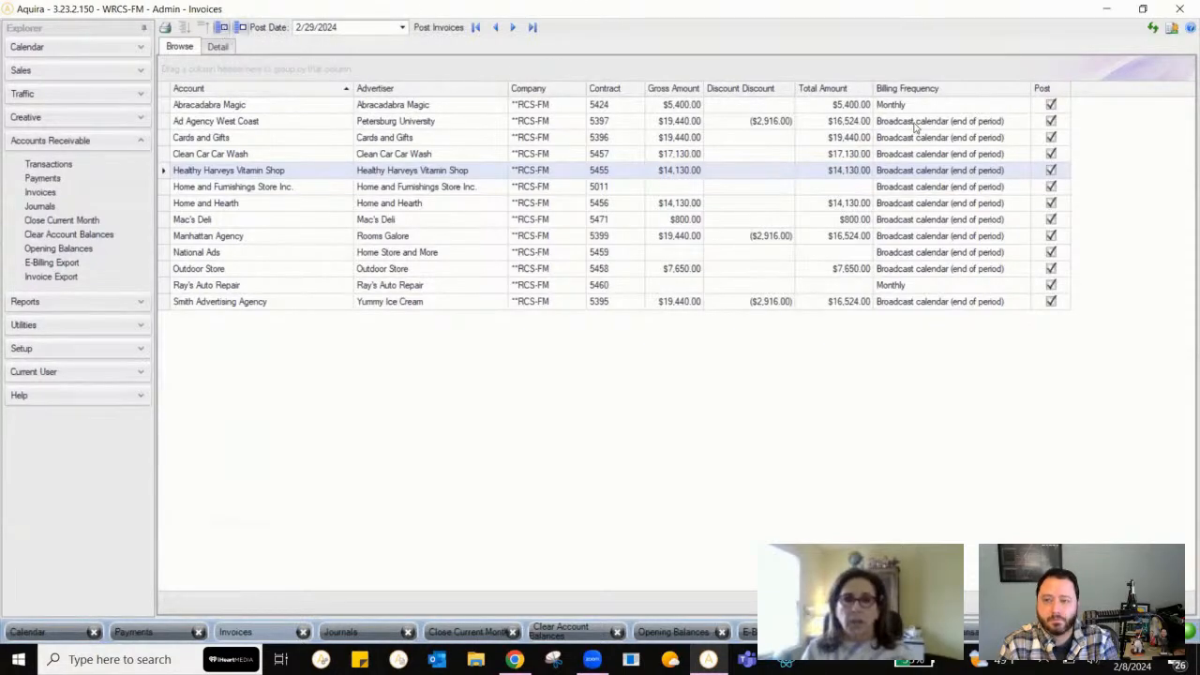
left_click_drag(932, 92, 242, 72)
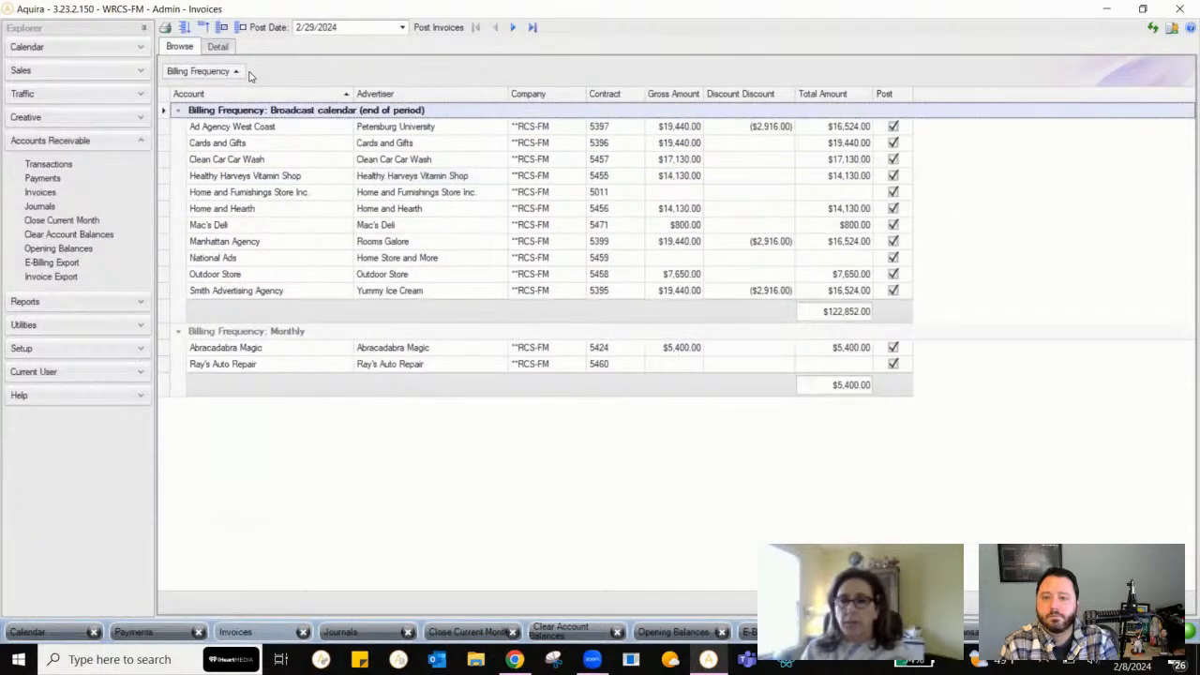
Reload the invoices with post date 2/25/2024 despite the unreconciled spots and group them by billing frequency
left_click(402, 27)
left_click(466, 158)
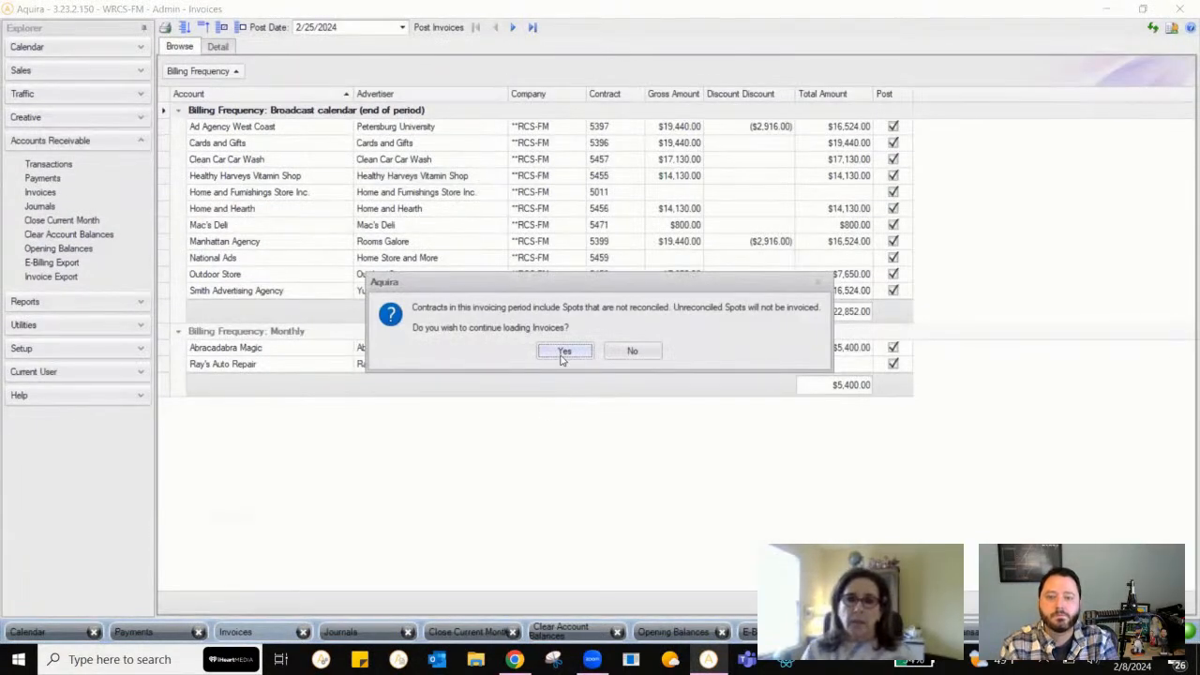
left_click(566, 349)
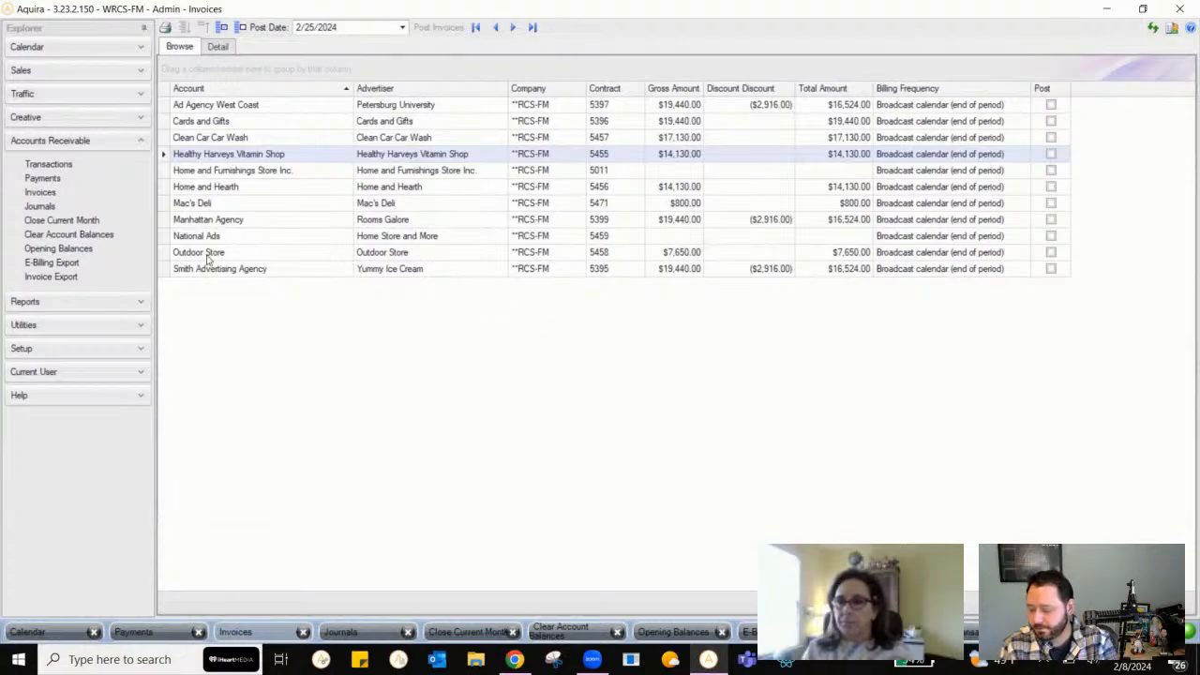
left_click(89, 223)
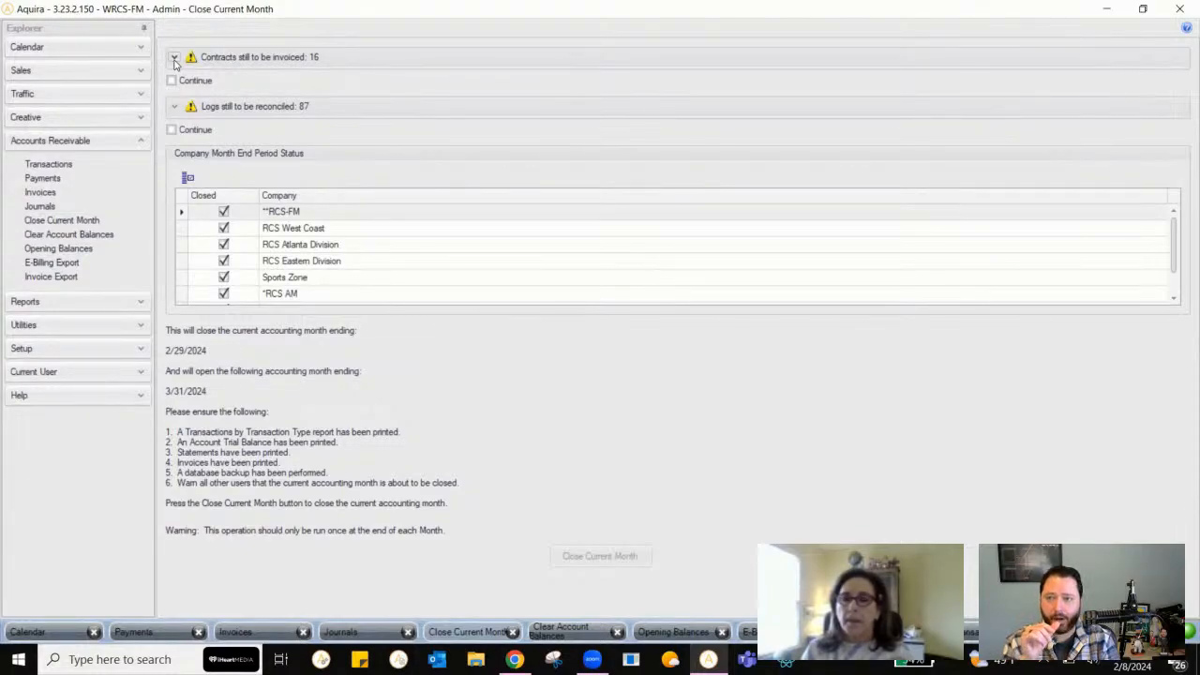
left_click(42, 193)
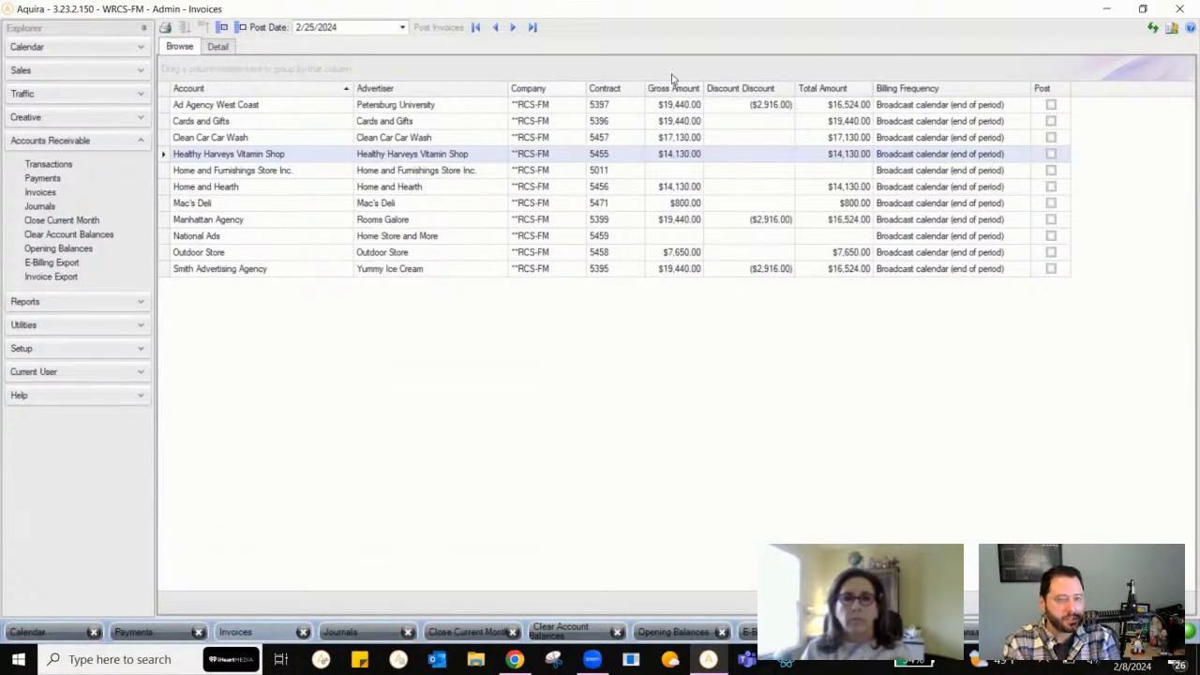
left_click_drag(932, 94, 236, 72)
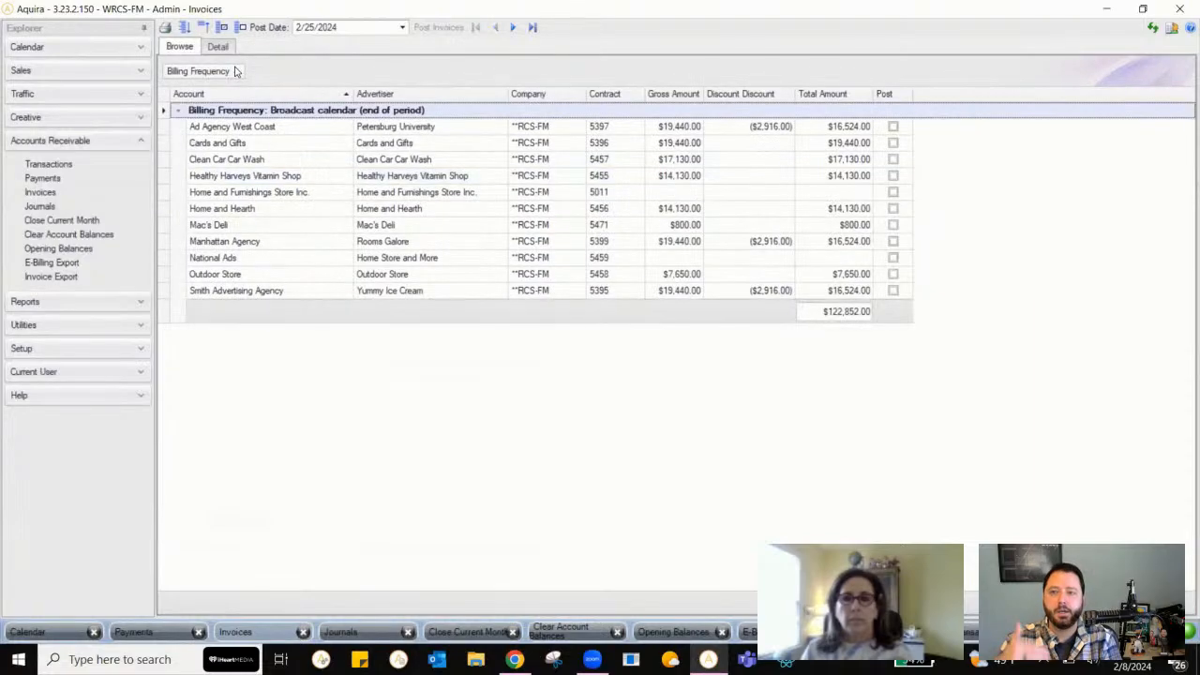
Change the invoice post date to 2/29/2024, continue loading despite unreconciled spots, and group the invoices by billing frequency
left_click(401, 28)
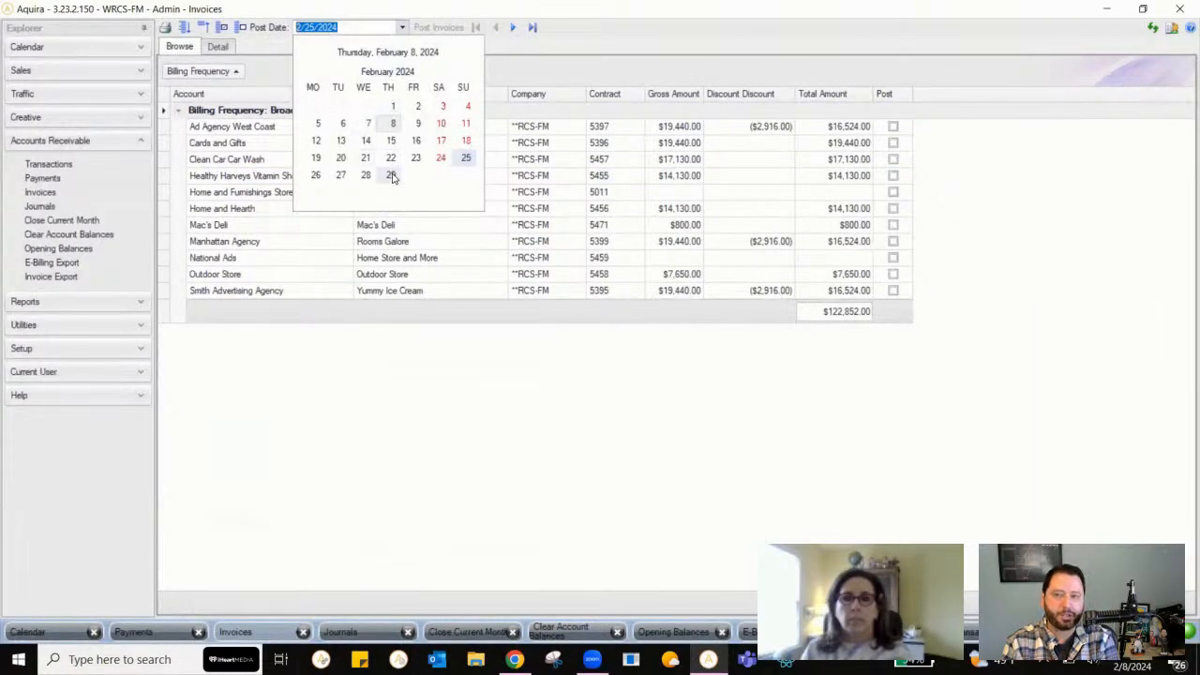
left_click(392, 174)
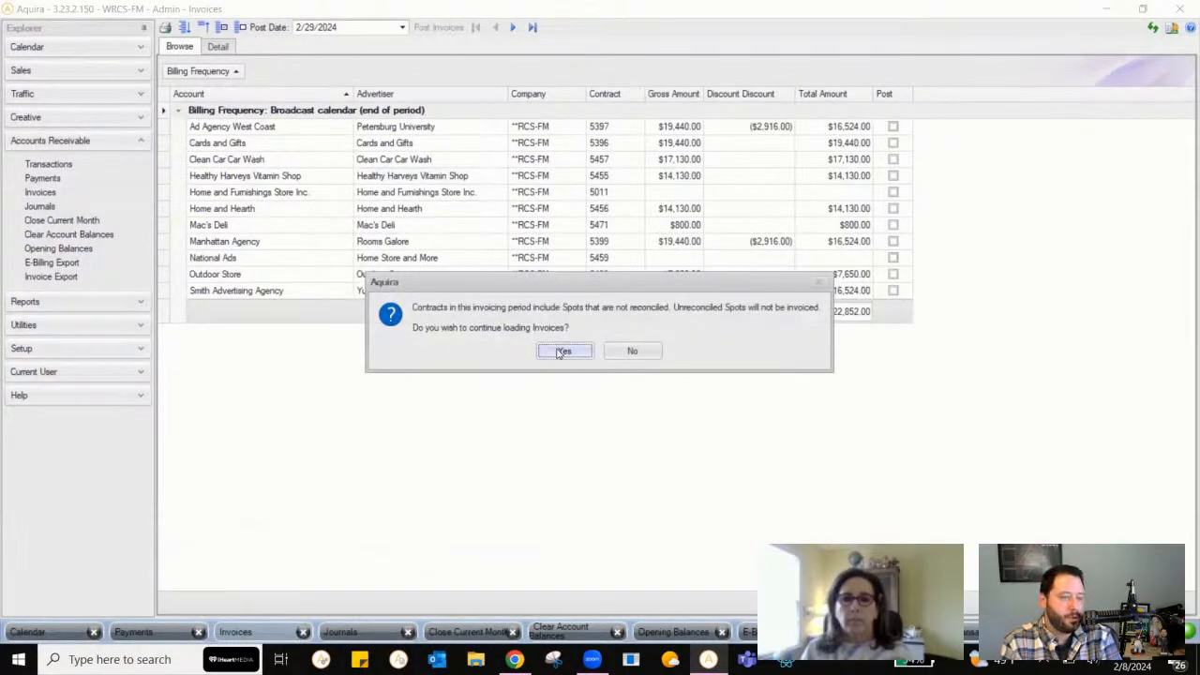
left_click(556, 354)
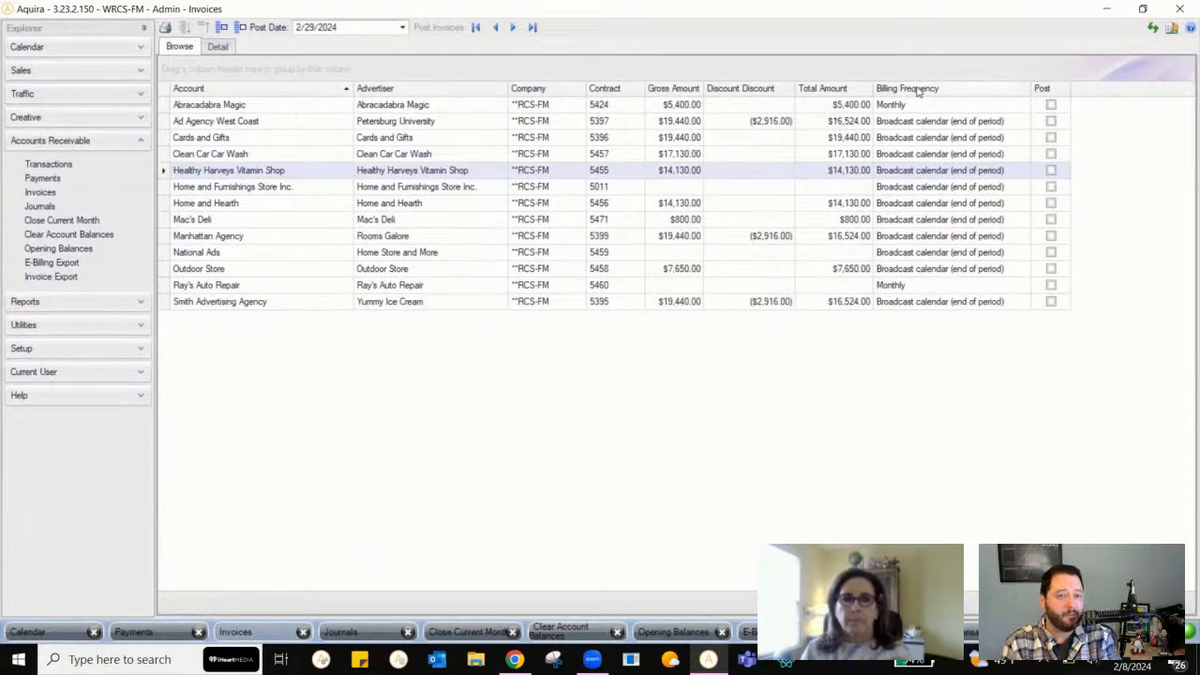
left_click_drag(917, 91, 152, 68)
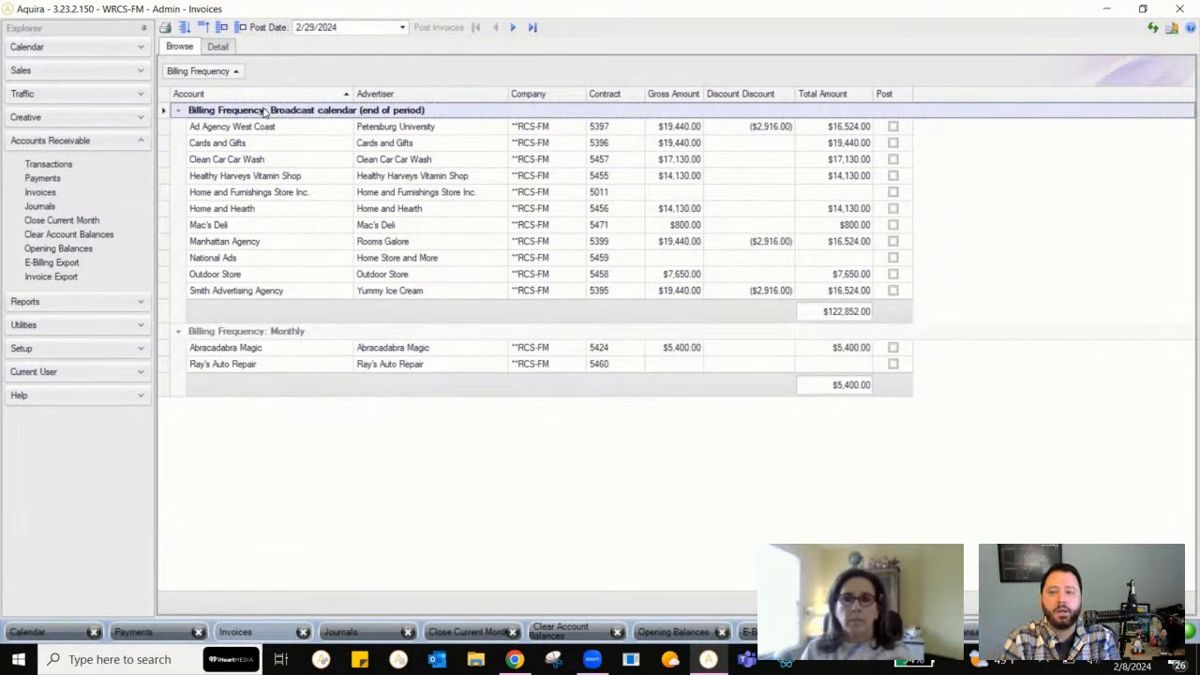
Mark the Broadcast calendar invoice group for posting, clear those marks, and mark only the Monthly group
left_click(223, 29)
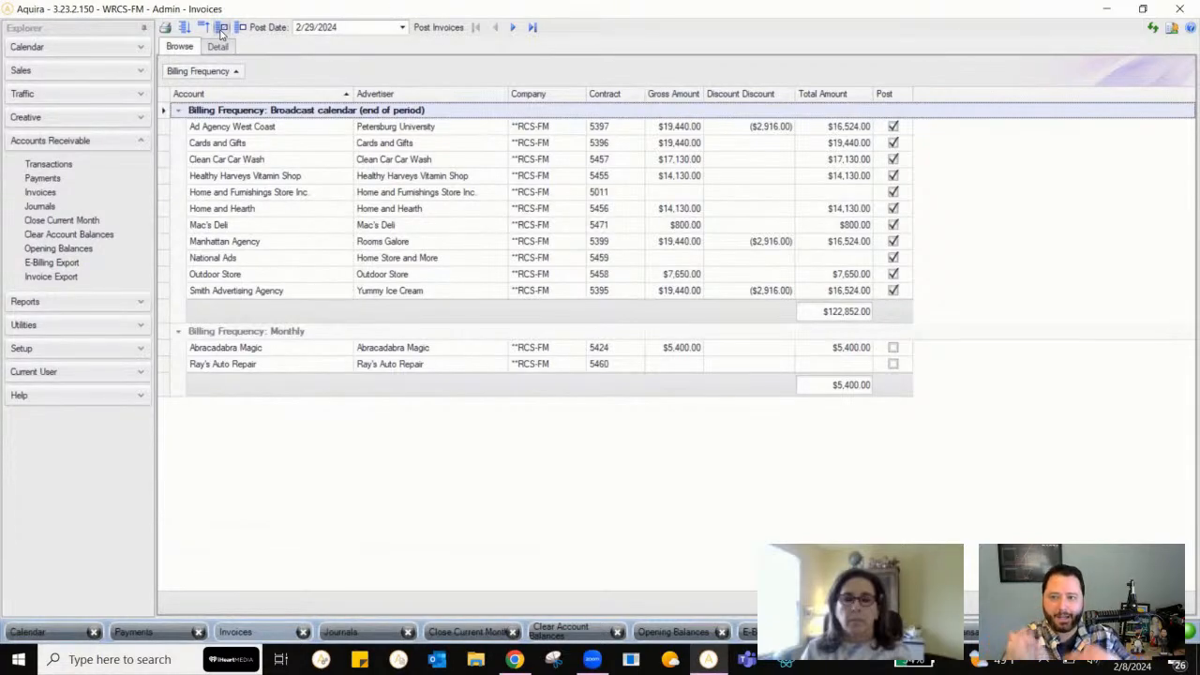
left_click(241, 28)
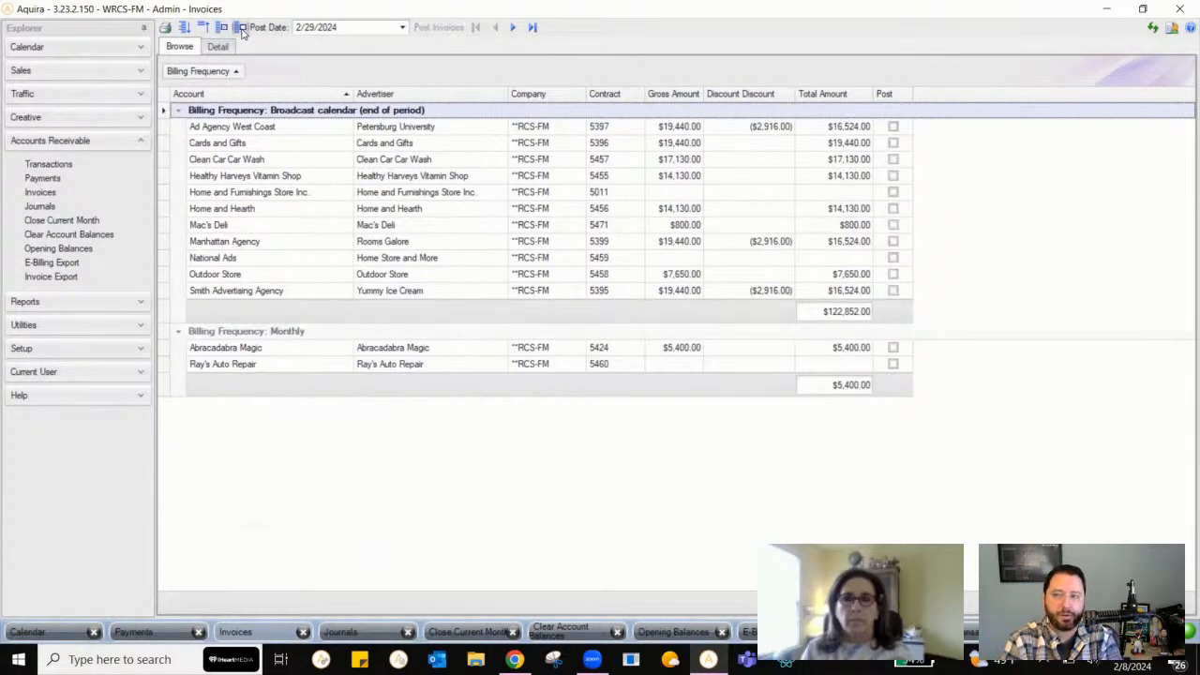
left_click(254, 343)
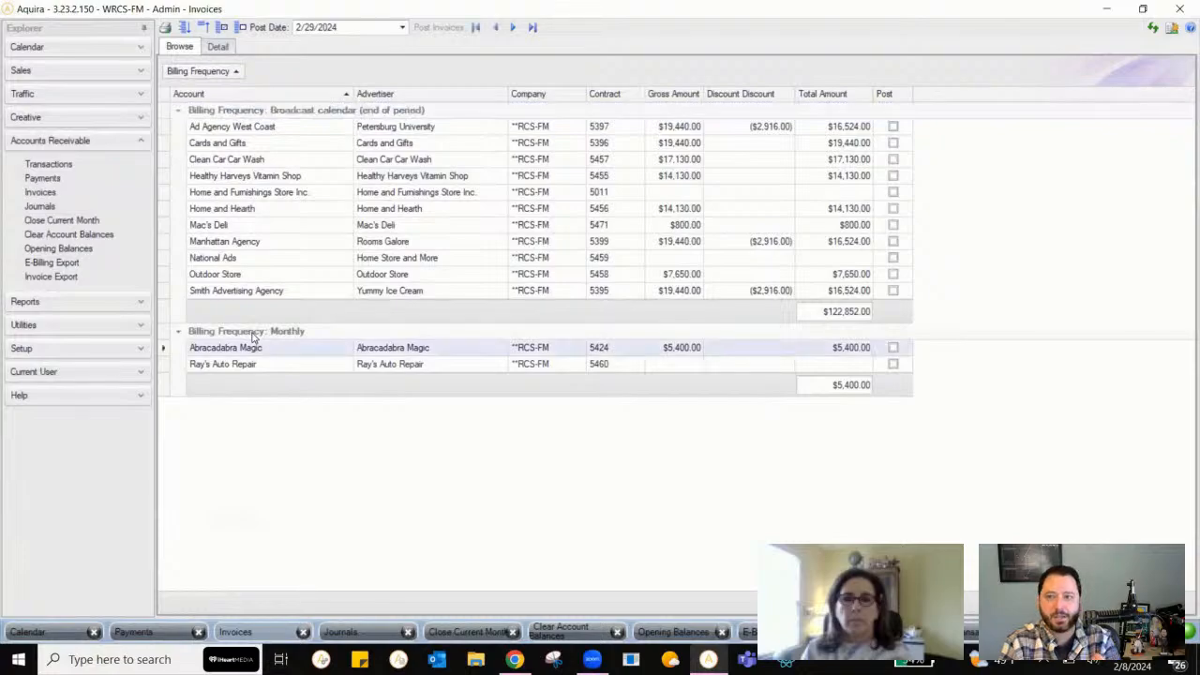
left_click(221, 30)
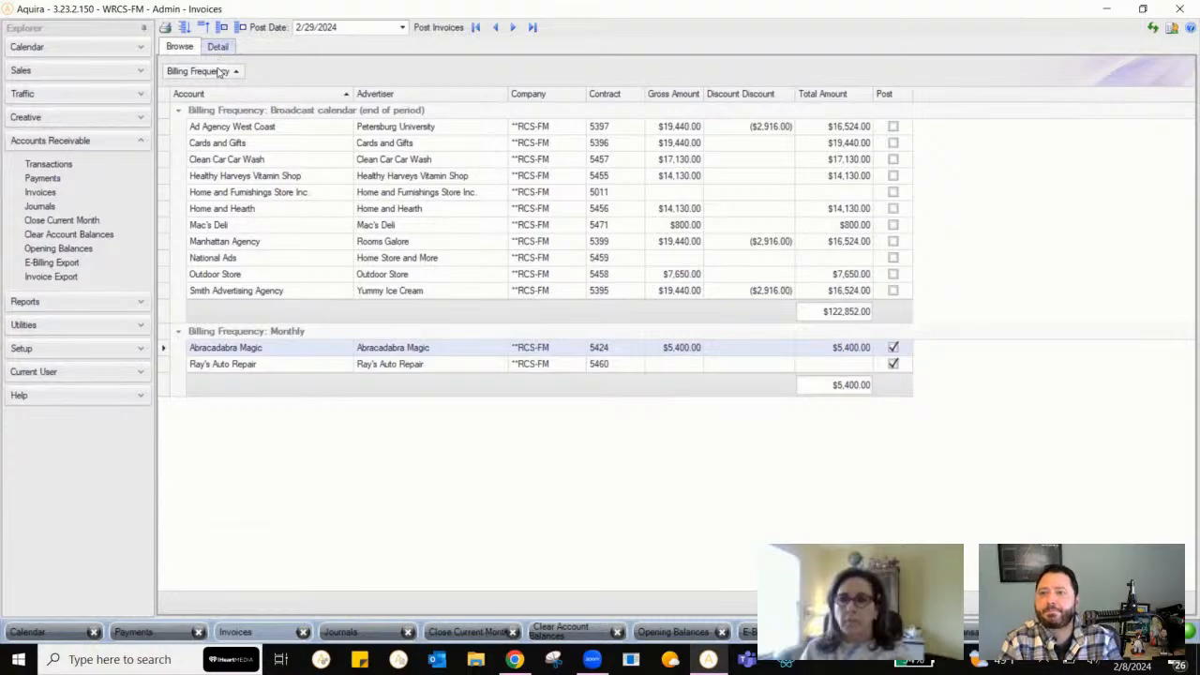
In Close Current Month, review the contracts to be invoiced and logs to be reconciled, and enable Continue for the unreconciled logs
left_click(77, 222)
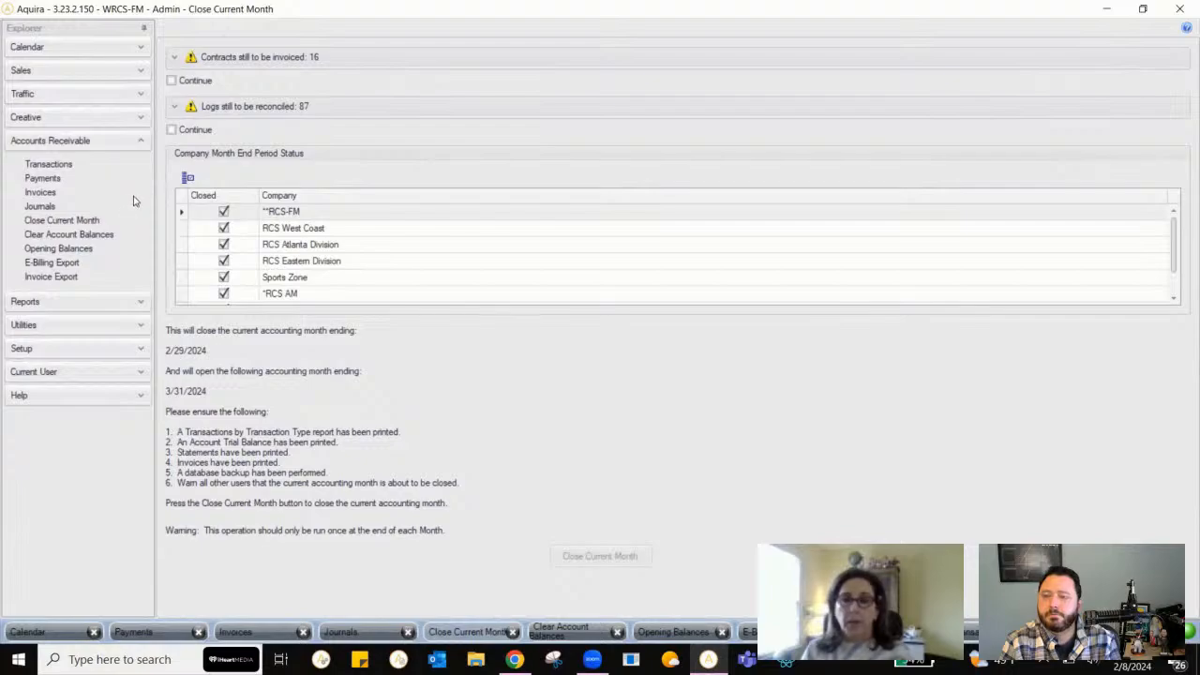
left_click(174, 59)
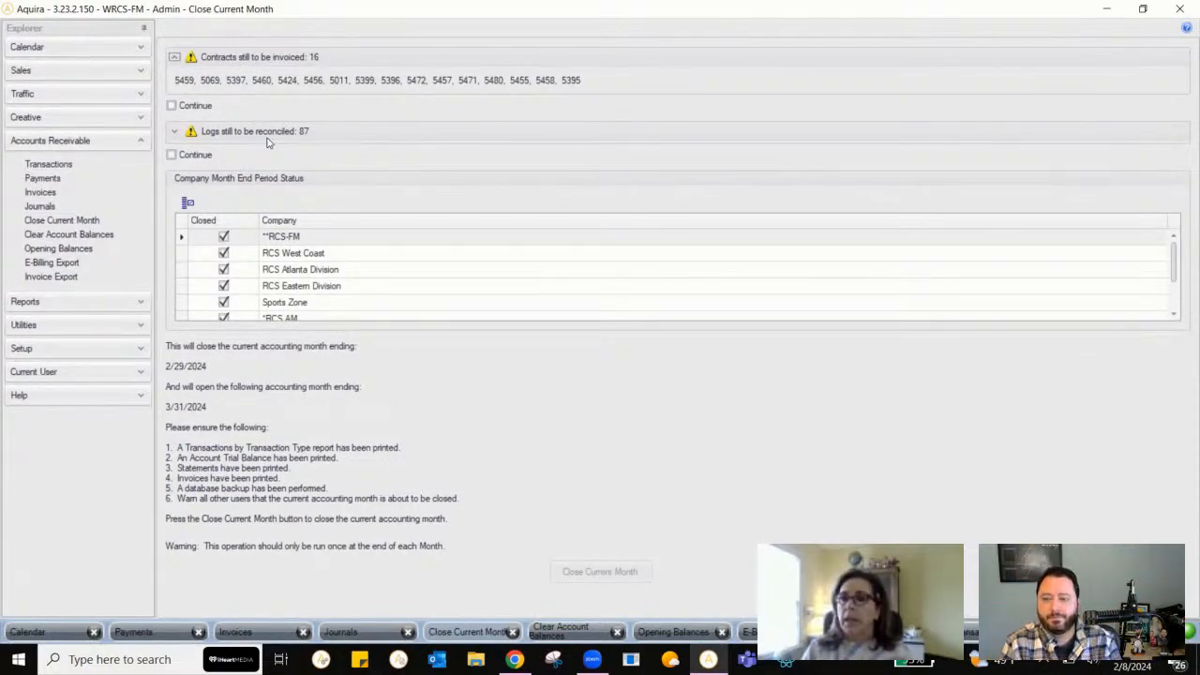
left_click(174, 133)
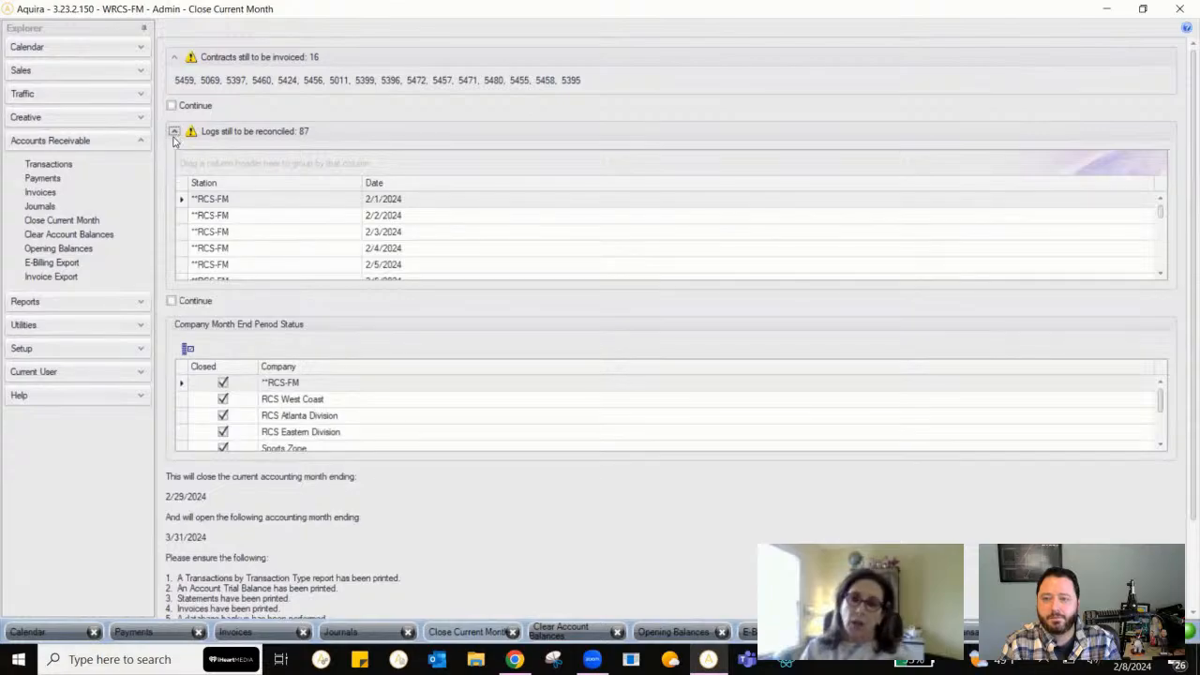
left_click(175, 133)
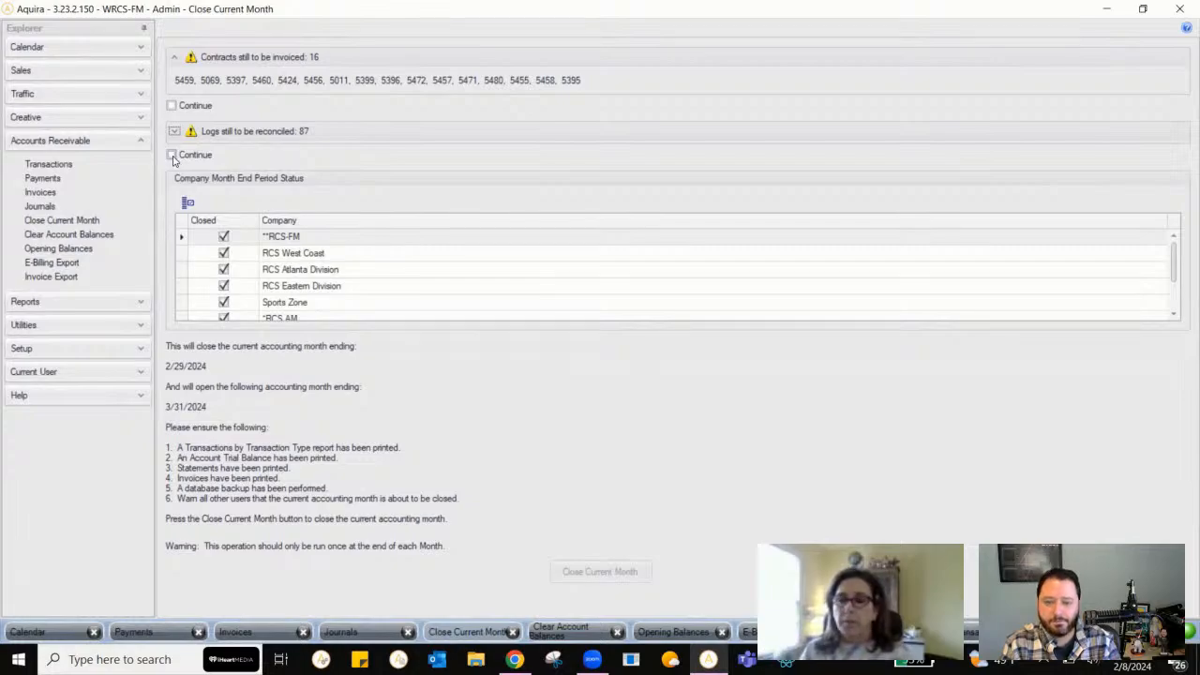
left_click(172, 156)
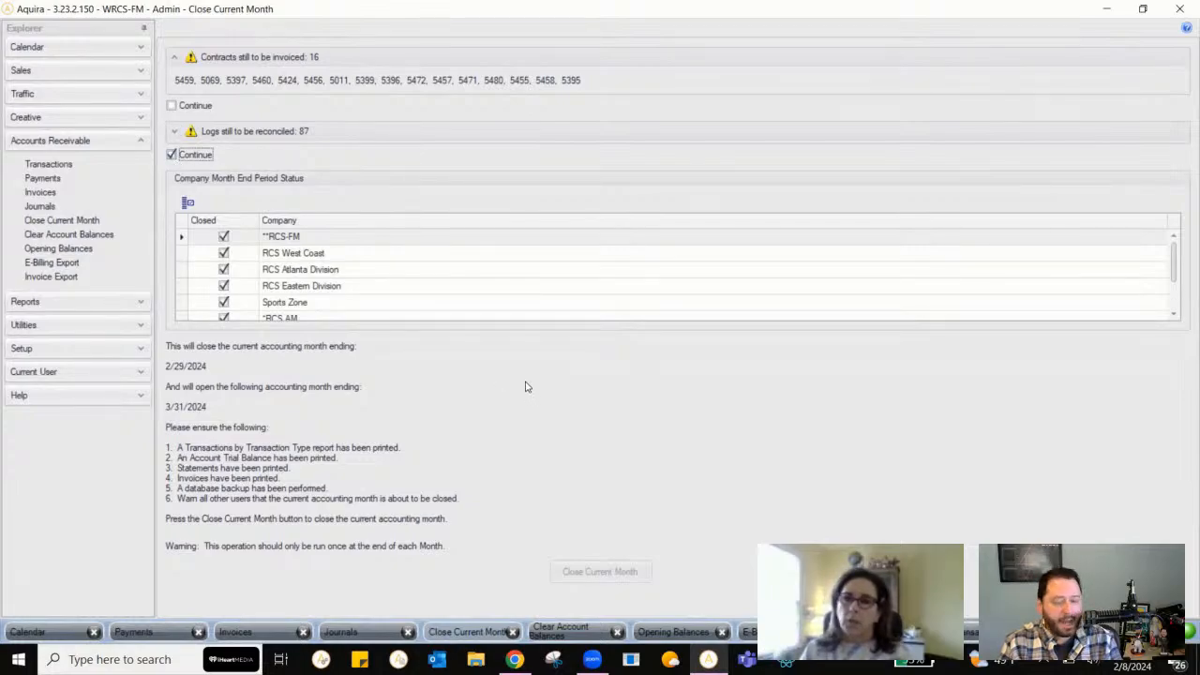
Switch the accounts receivable transactions filter from Candy Box to the account Ace Amusements
left_click(49, 164)
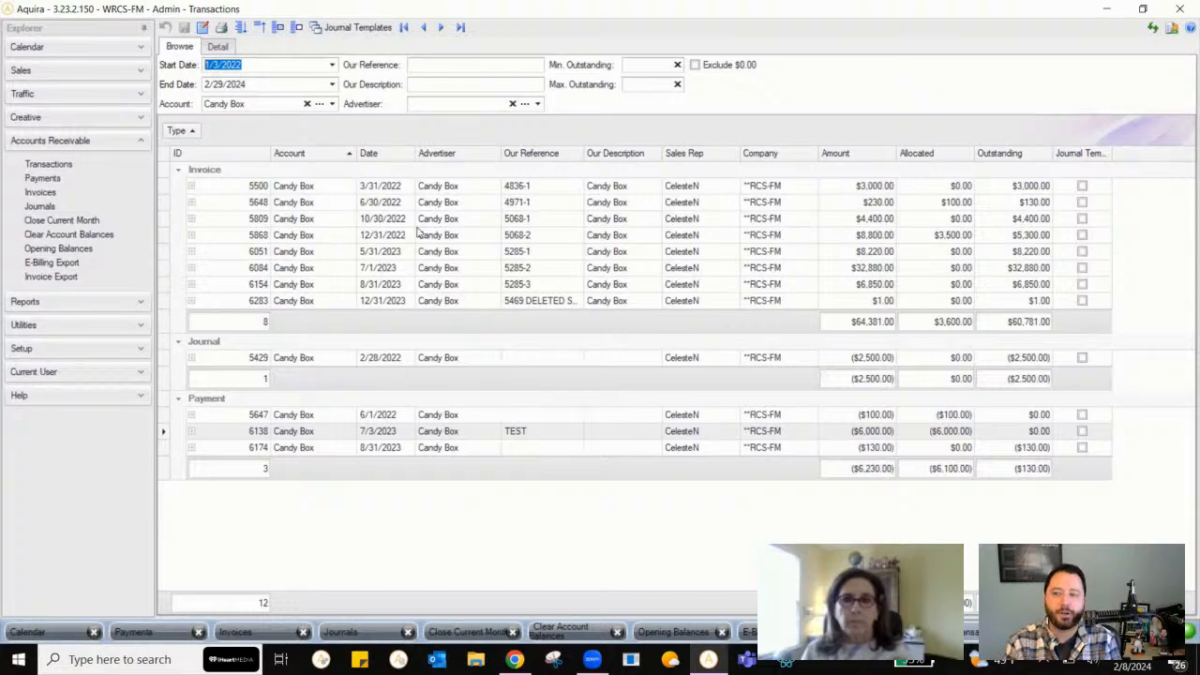
left_click(306, 104)
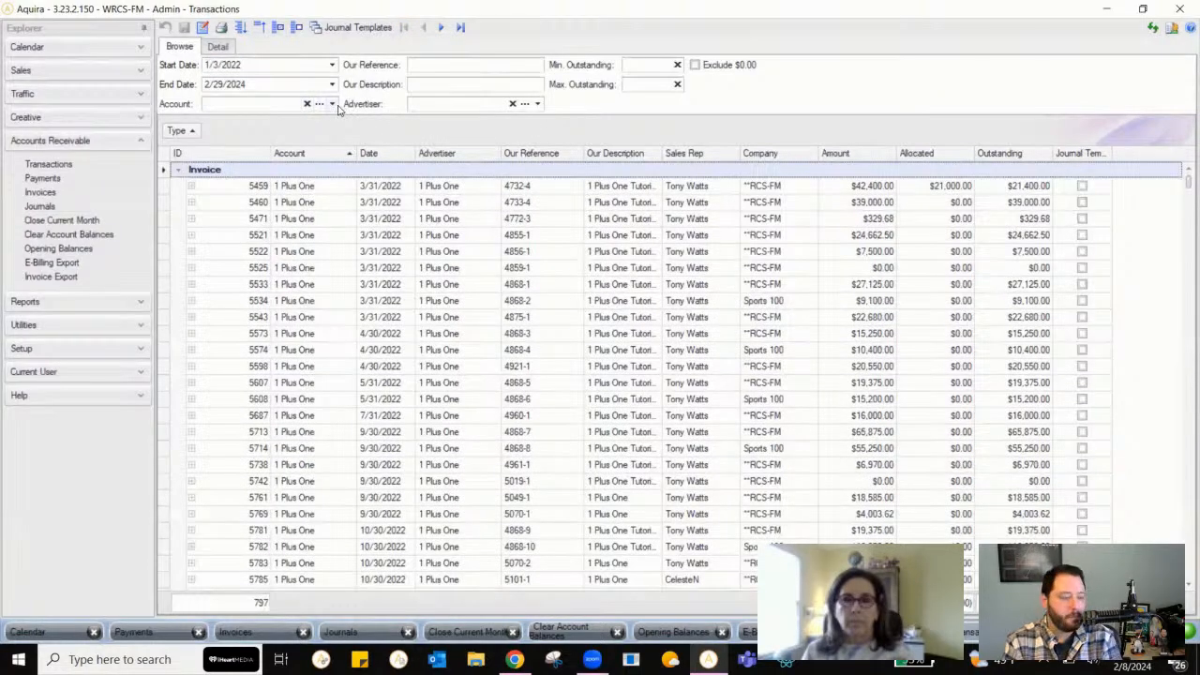
left_click(331, 104)
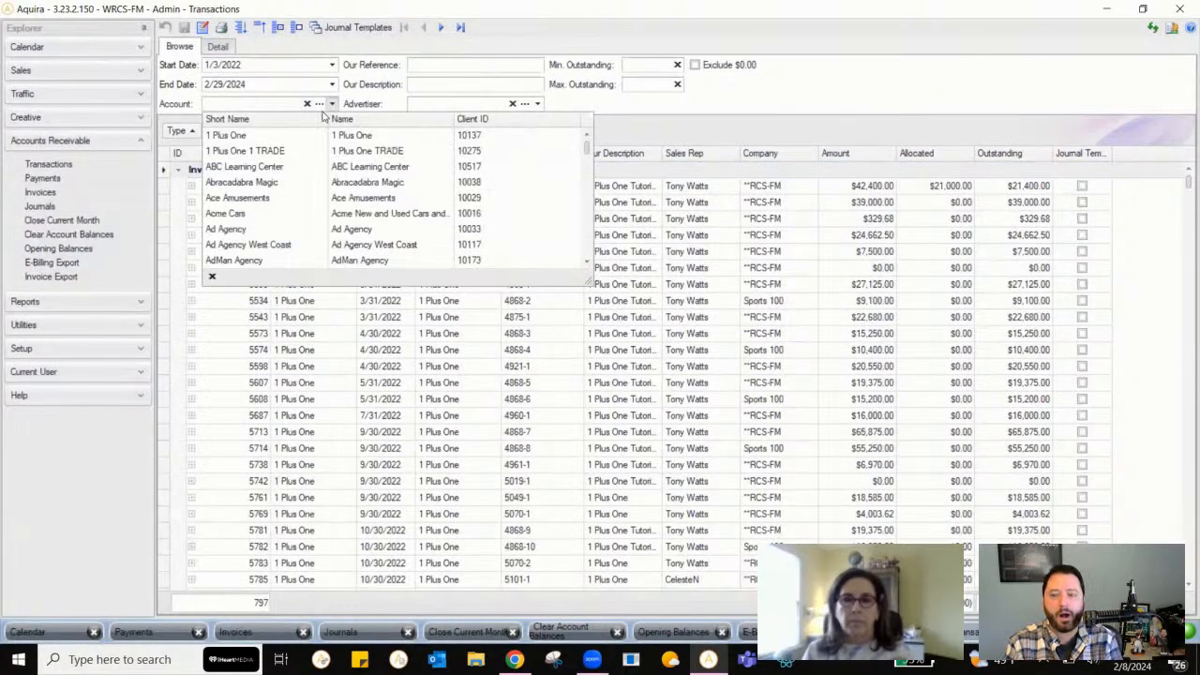
left_click(261, 199)
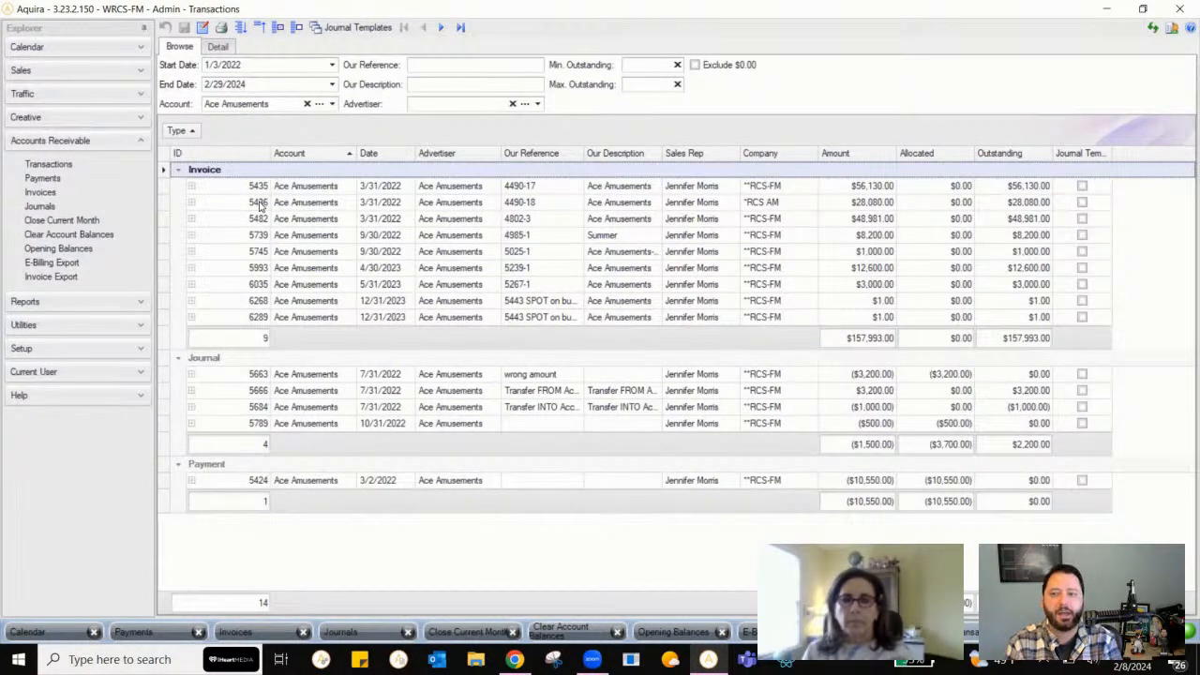
Exclude $0.00 transactions from the Ace Amusements list and remove the grouping by Type
left_click(695, 65)
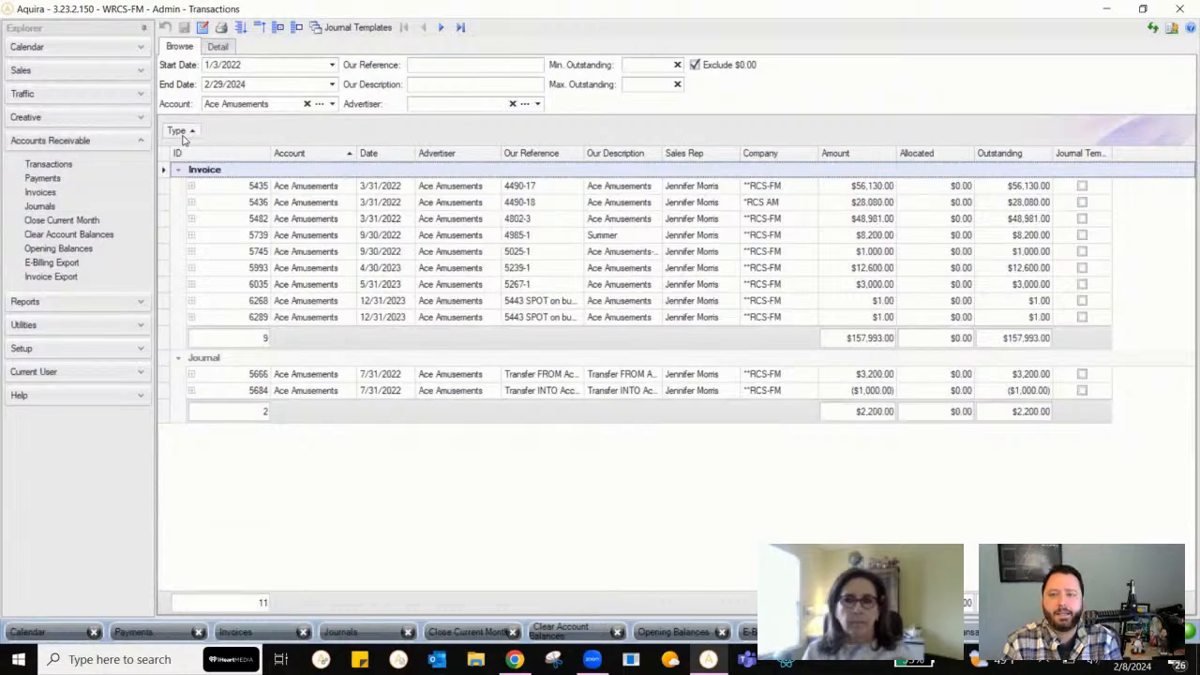
left_click_drag(183, 133, 207, 157)
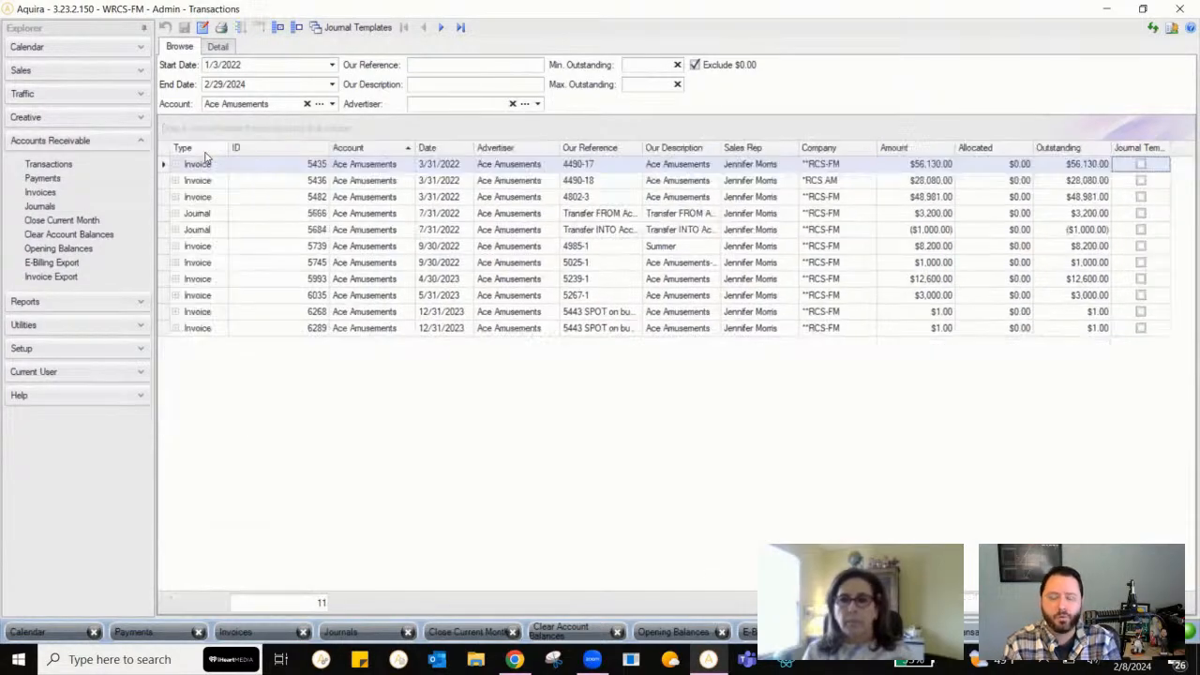